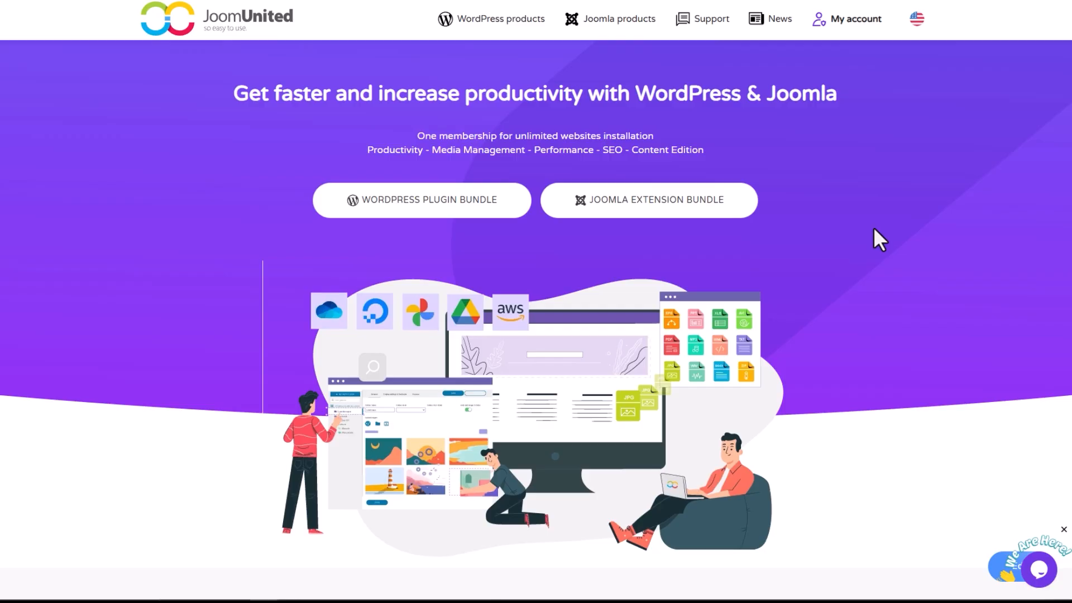
scroll(873, 240, "down", 2)
scroll(873, 256, "down", 9)
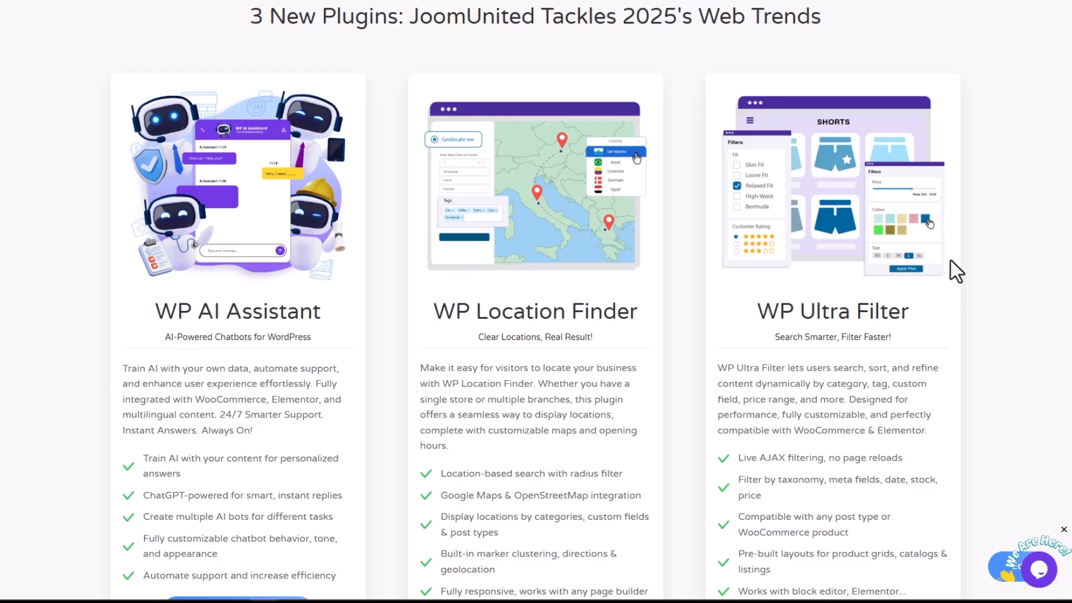
scroll(956, 272, "down", 12)
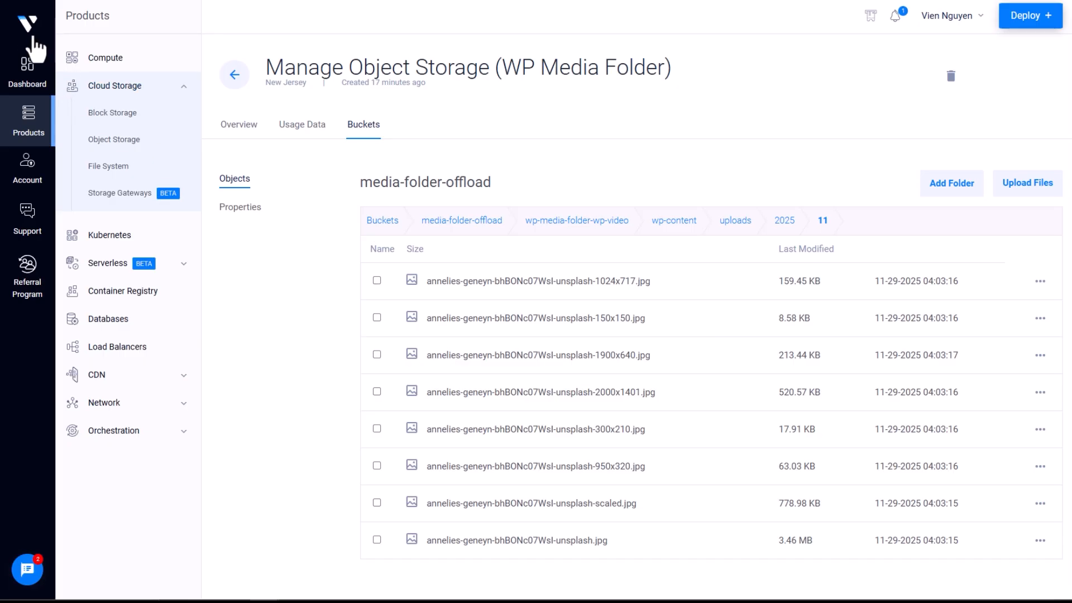
Open the Vultr homepage, dismiss its privacy notice, and examine the compute plans, data center regions and cloud GPU offerings.
left_click(23, 38)
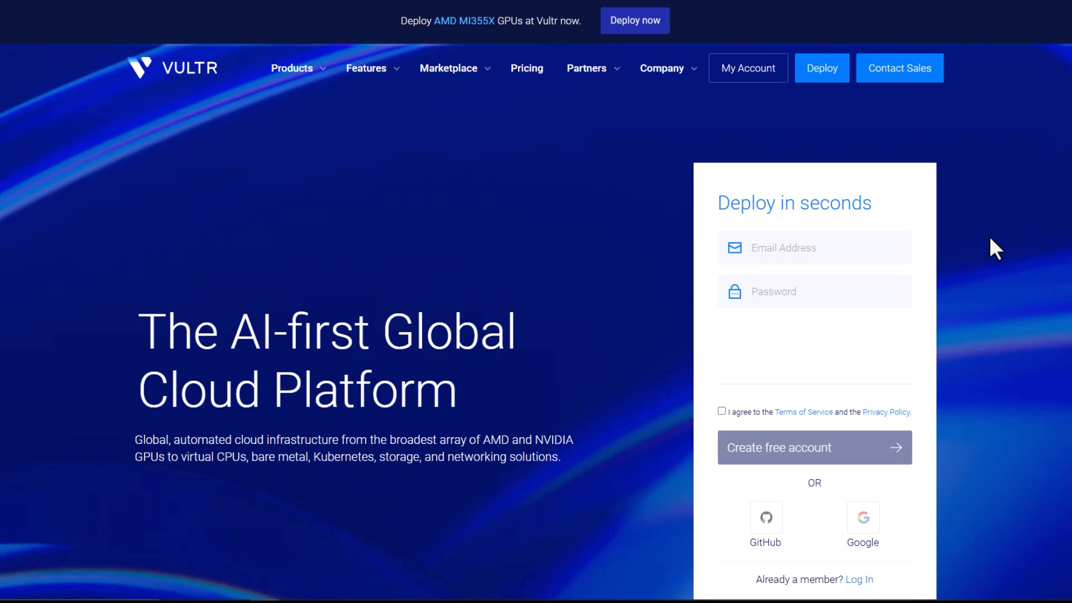
scroll(989, 233, "down", 10)
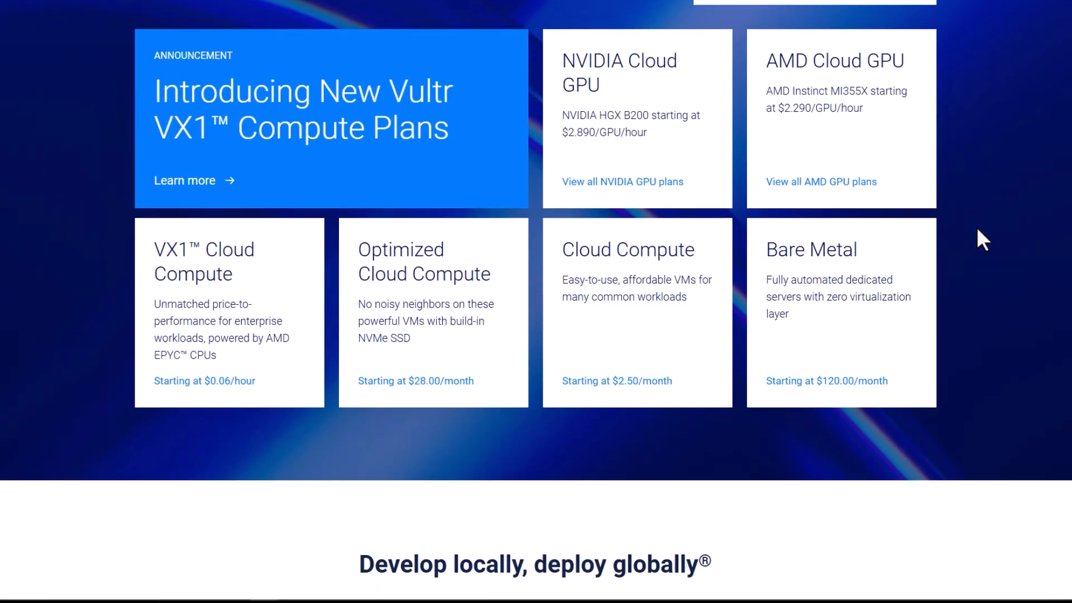
scroll(978, 230, "down", 3)
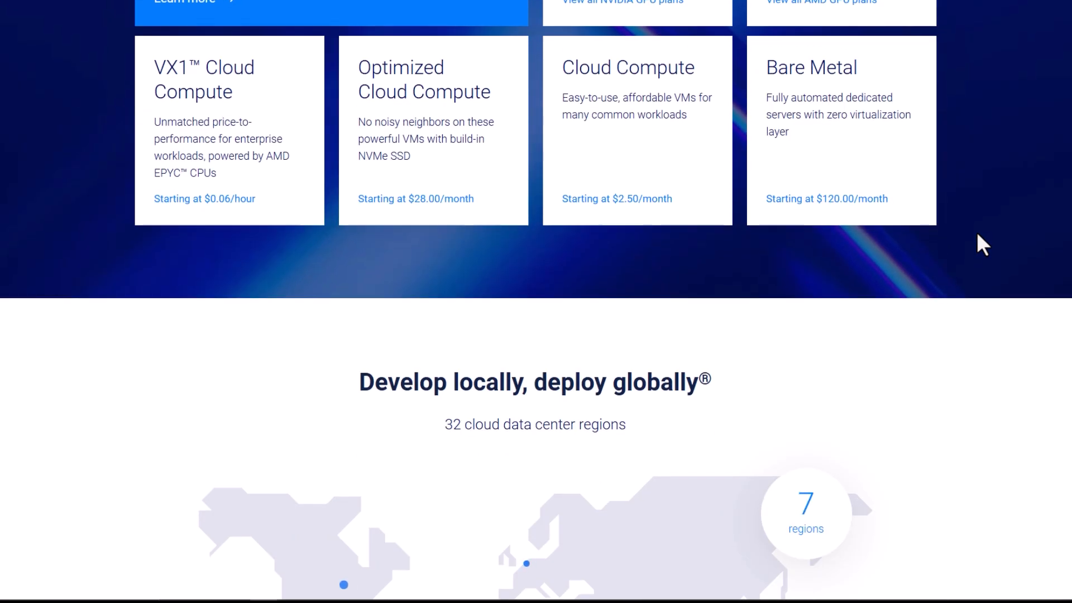
scroll(977, 234, "down", 2)
scroll(983, 245, "down", 5)
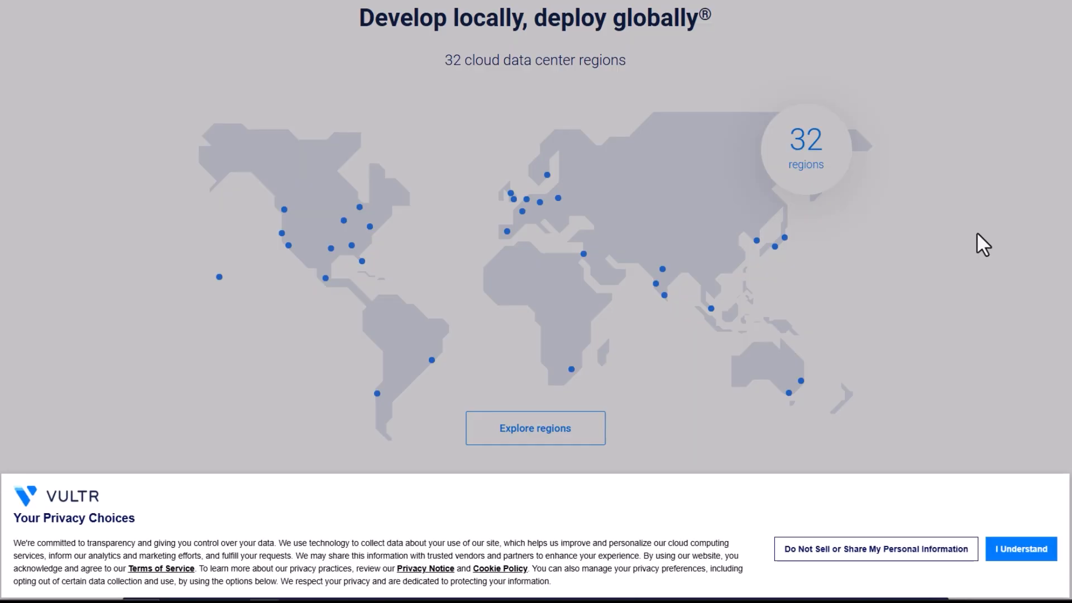
left_click(1037, 549)
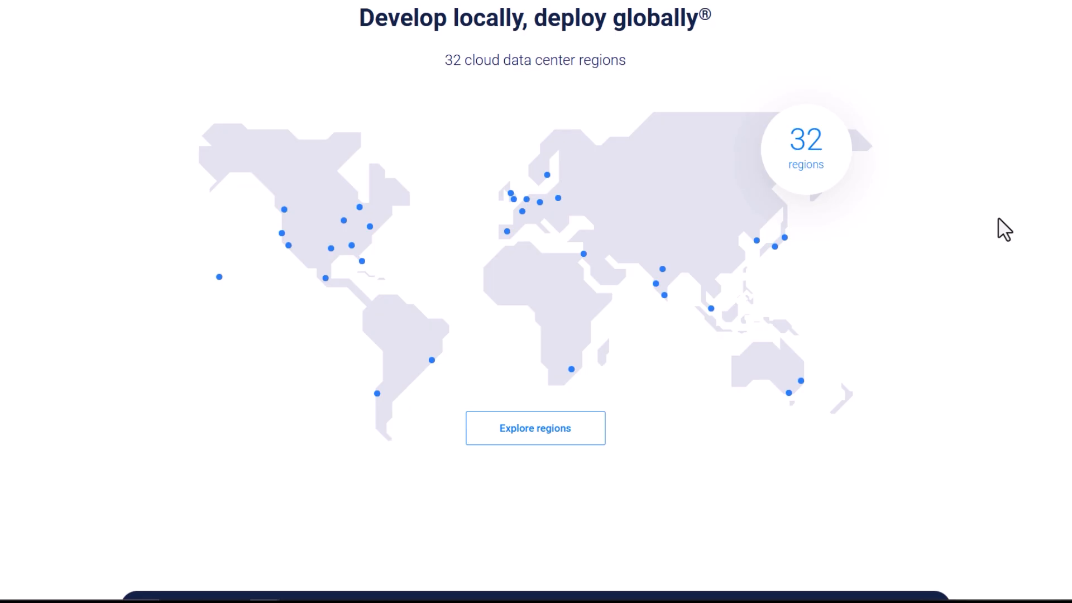
scroll(1005, 229, "down", 13)
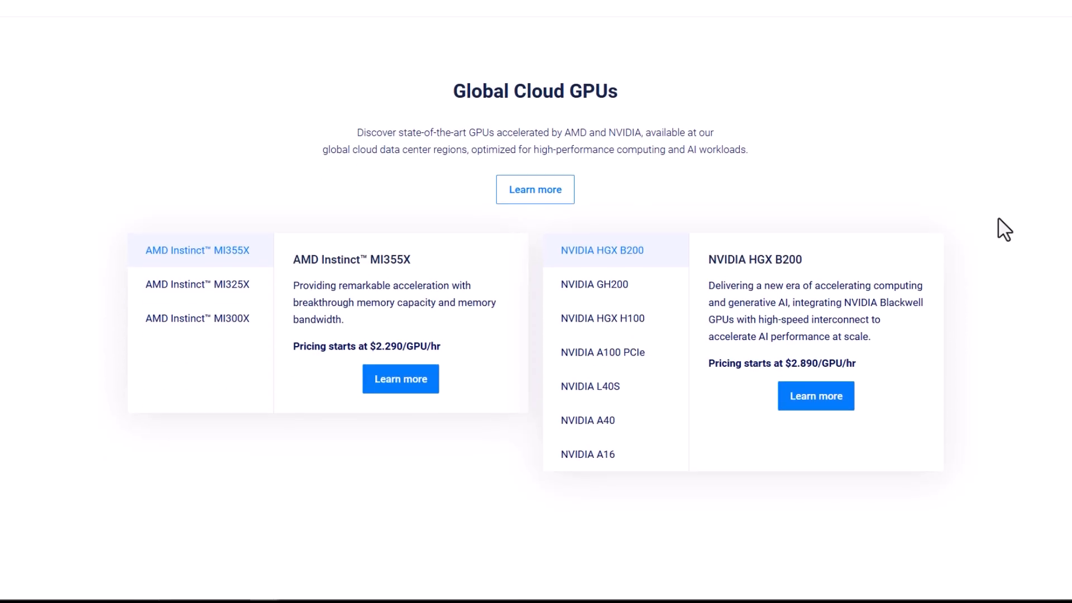
scroll(1004, 229, "down", 1)
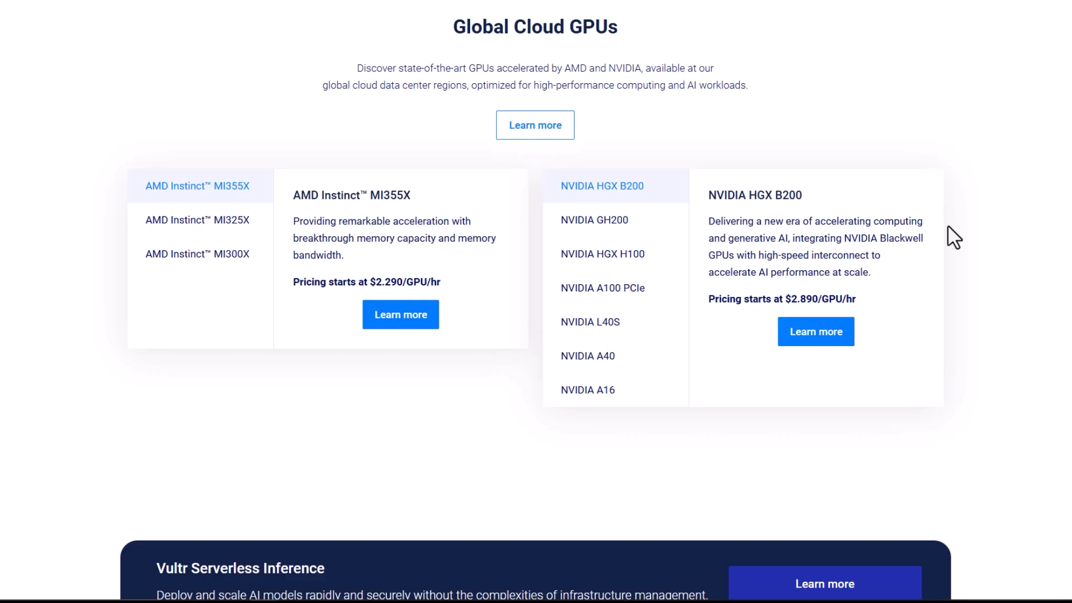
scroll(947, 226, "down", 7)
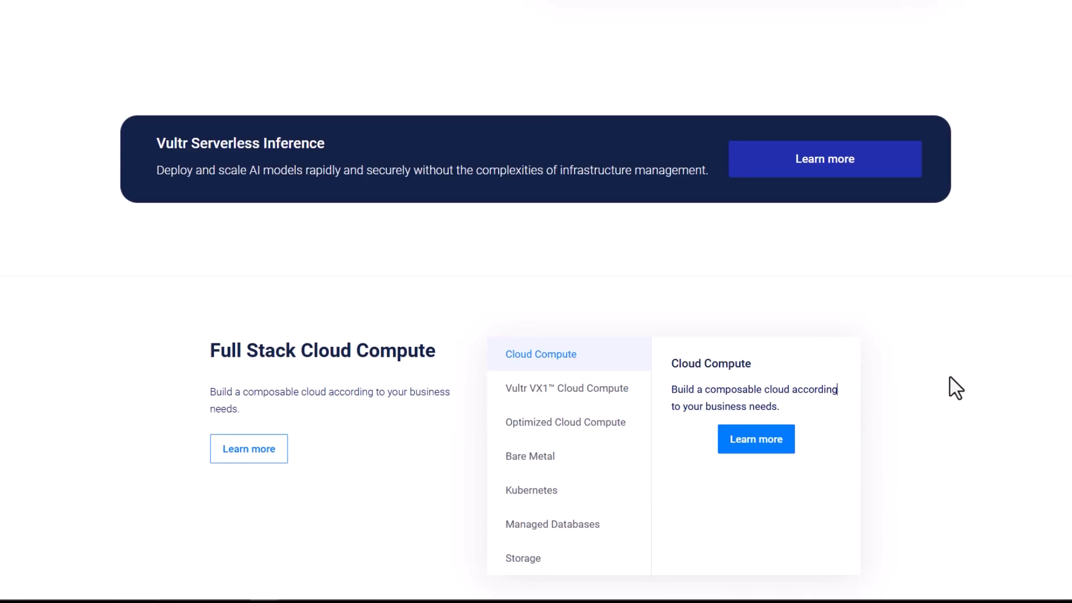
scroll(949, 375, "up", 20)
Open Vultr's Industry Cloud solution page and read through its capabilities and tailored industry solutions.
mouse_move(348, 67)
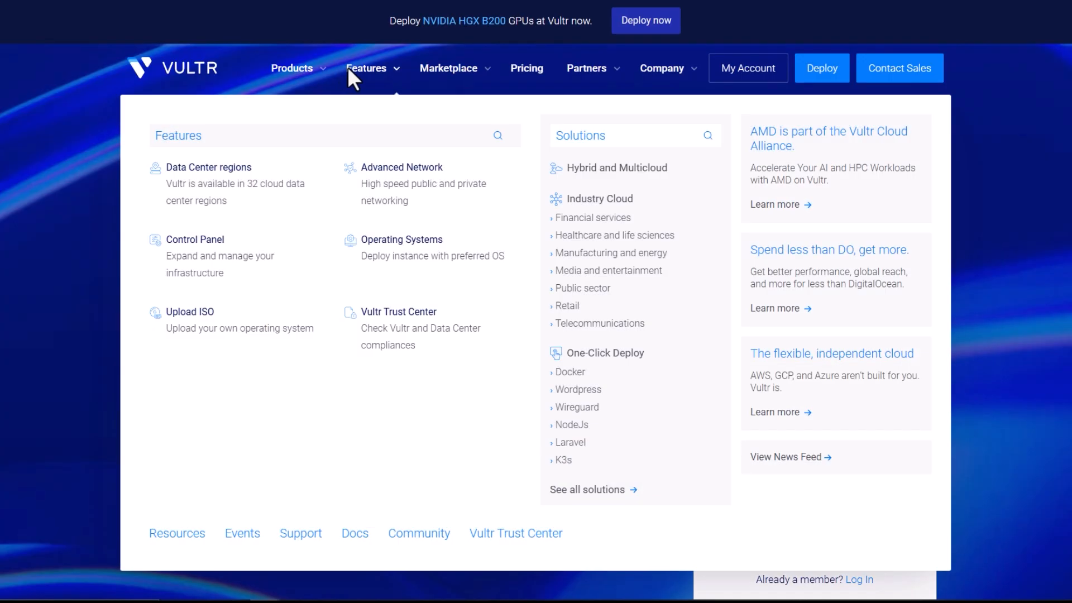
left_click(595, 212)
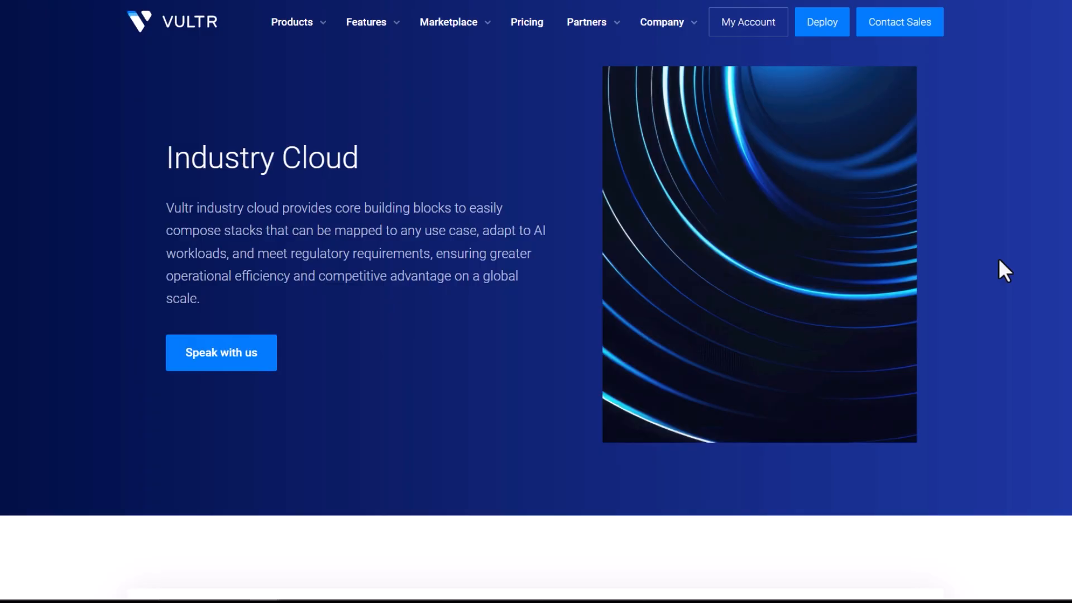
scroll(999, 260, "down", 10)
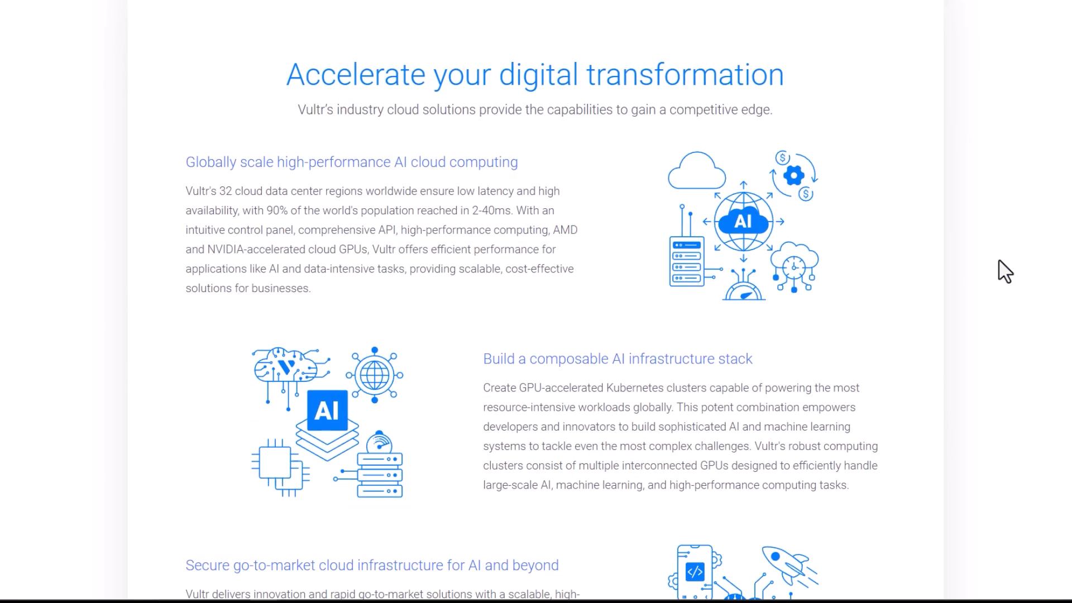
scroll(1004, 271, "down", 15)
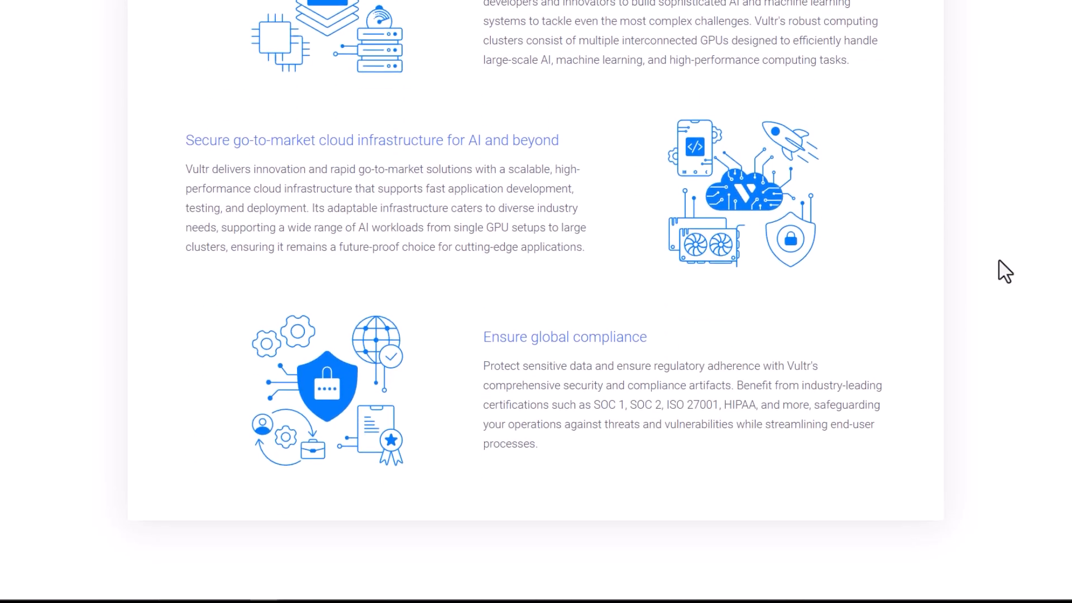
scroll(1005, 272, "down", 1)
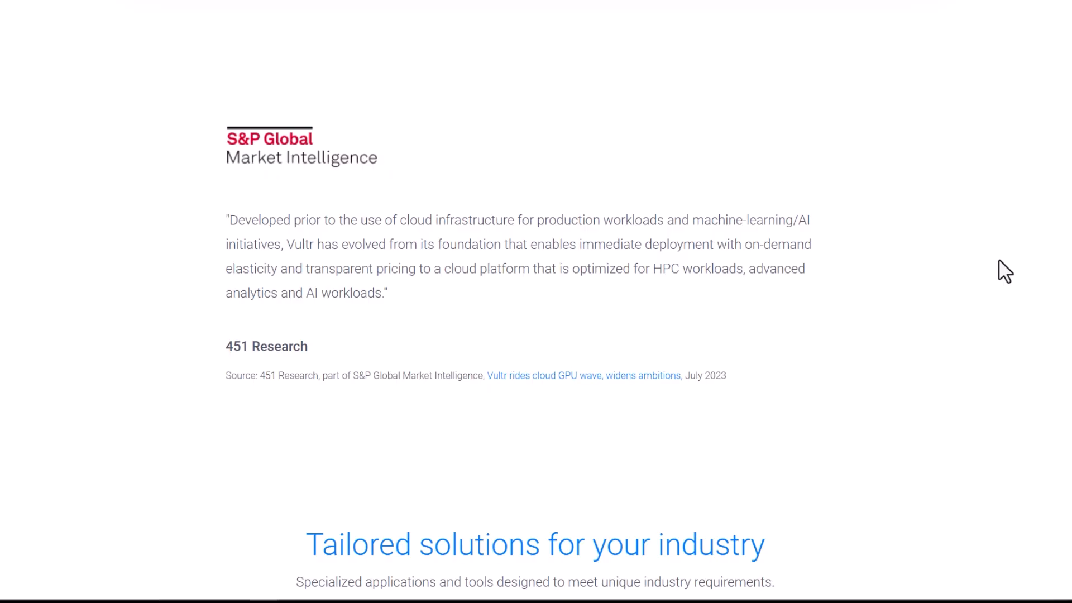
scroll(1004, 272, "down", 10)
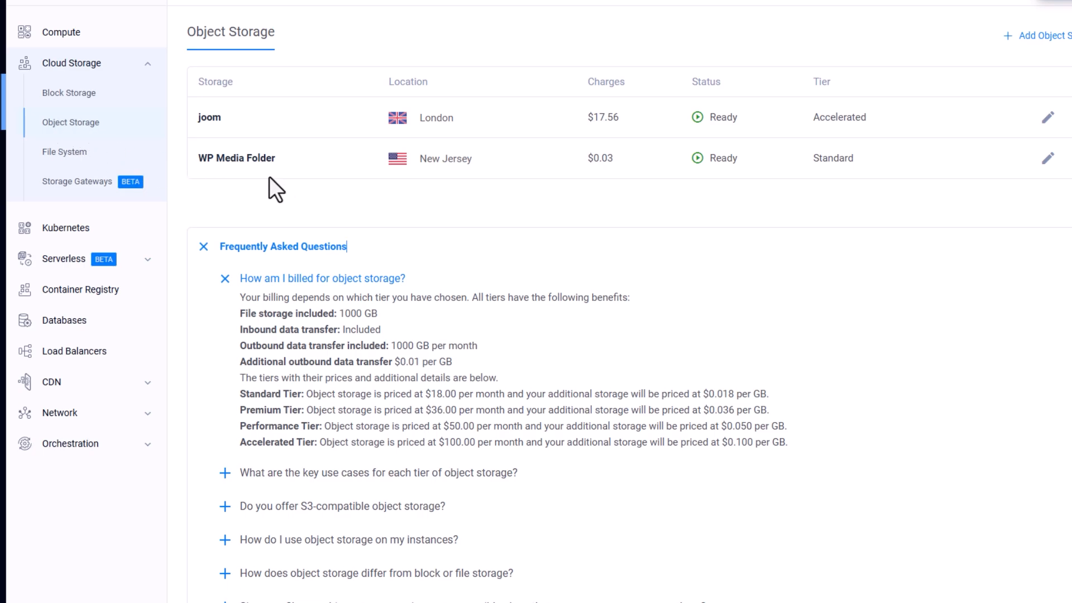
Open the WP Media Folder object storage in Vultr, and switch to the WordPress admin to show the plugin's Media offload settings.
left_click(253, 162)
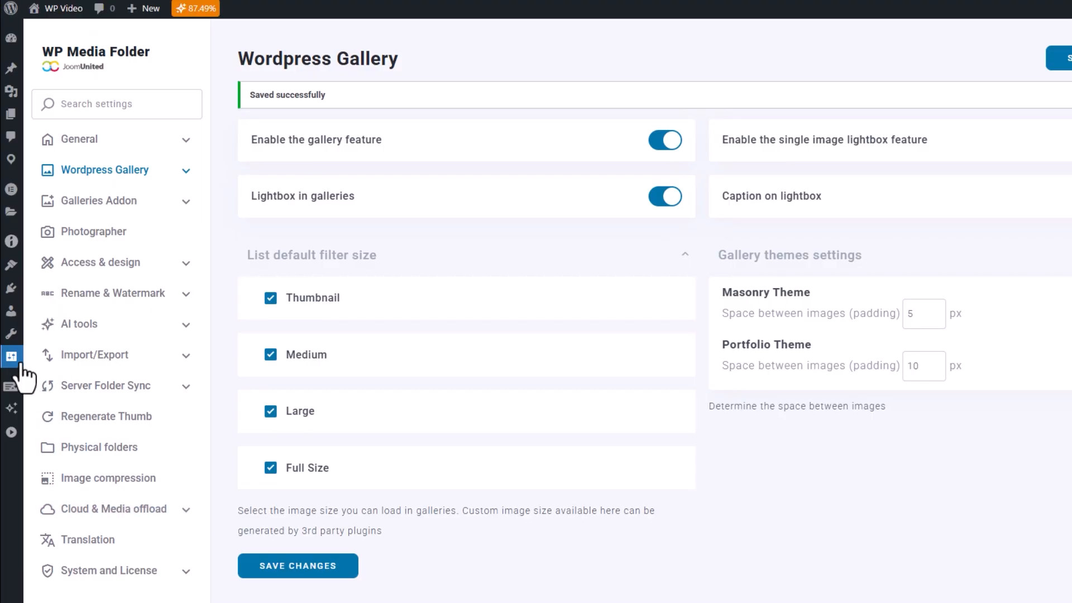
mouse_move(20, 366)
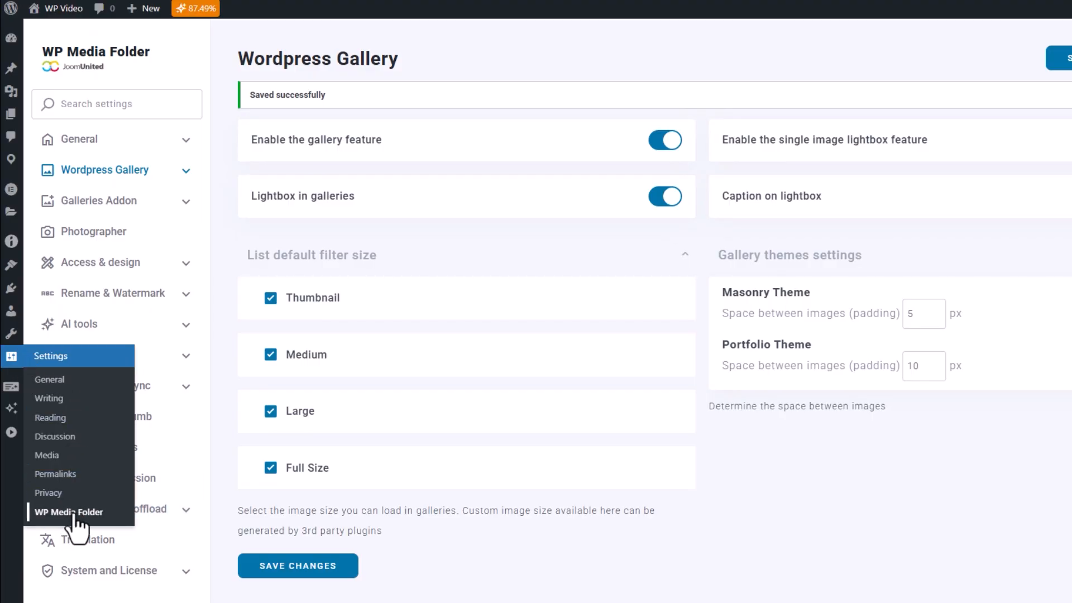
left_click(128, 510)
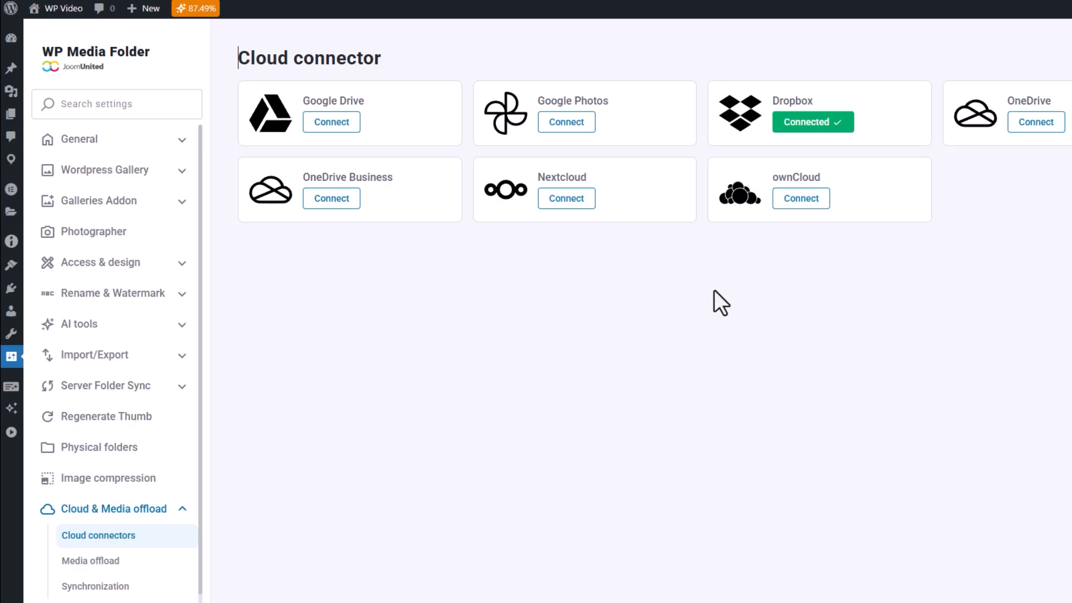
left_click(96, 564)
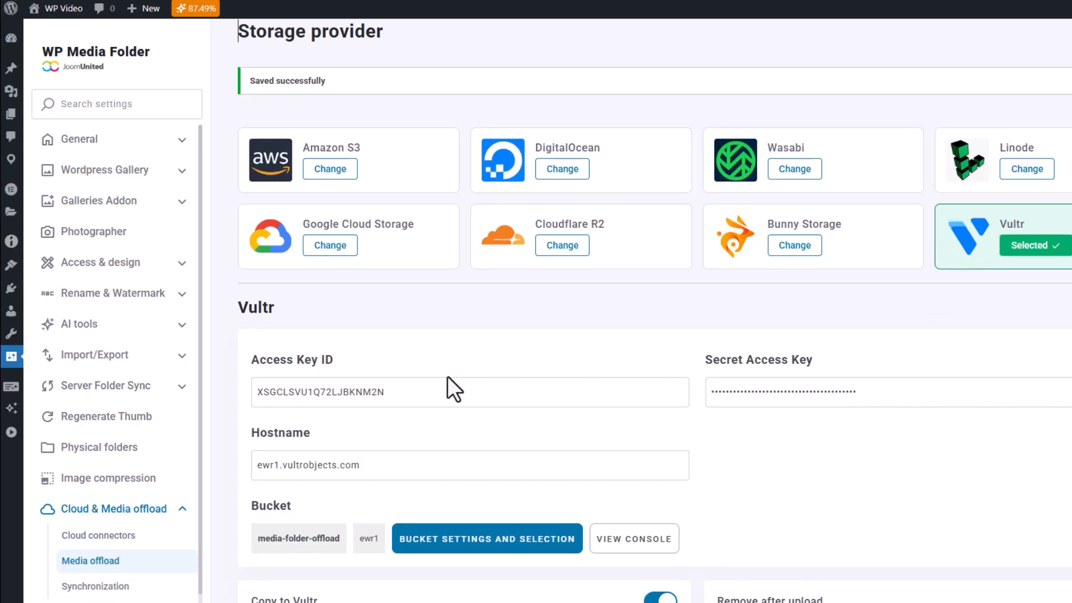
scroll(446, 386, "down", 3)
scroll(442, 378, "down", 1)
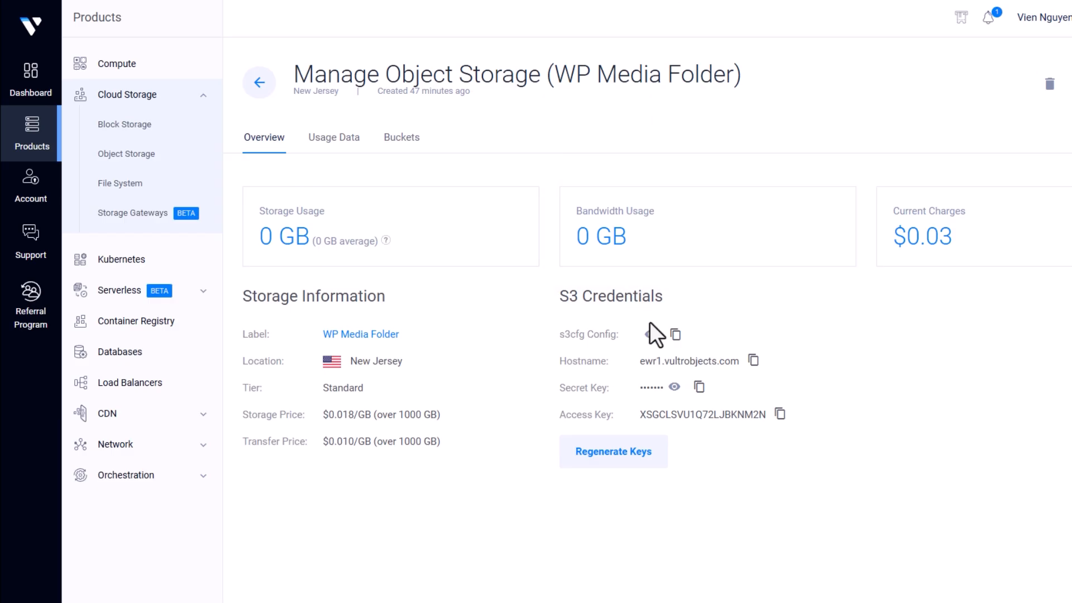
Copy the access key, secret key and hostname from the S3 credentials of Vultr's WP Media Folder storage.
left_click(779, 413)
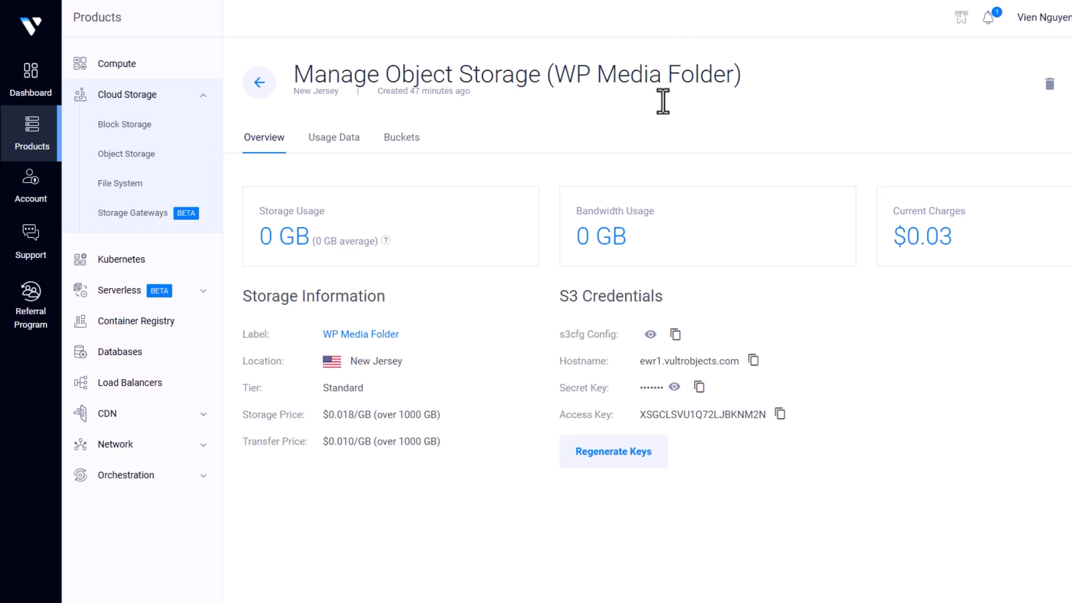
left_click(699, 386)
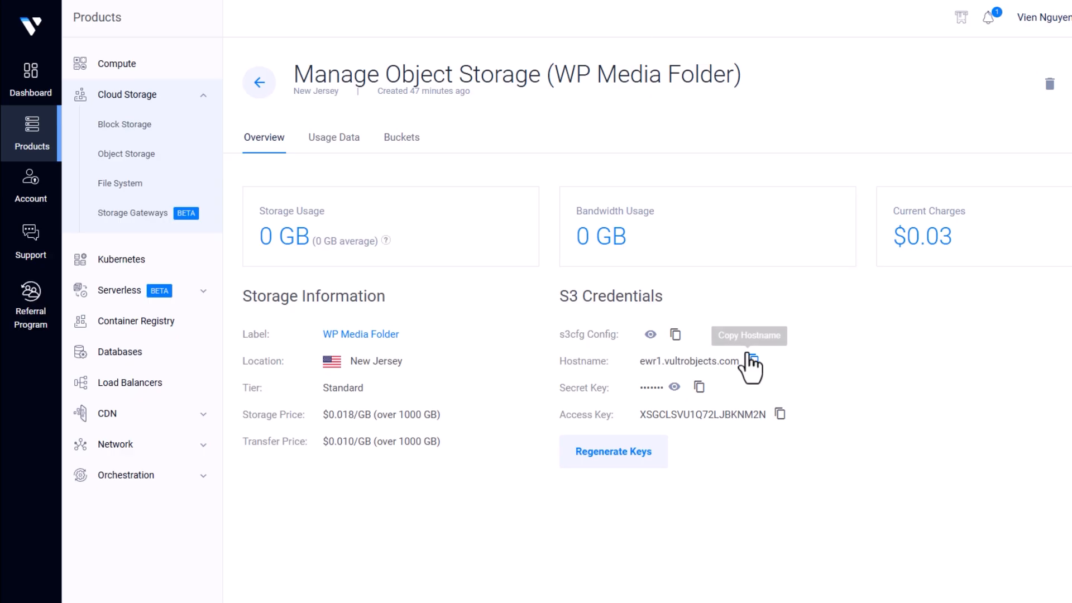
left_click(752, 362)
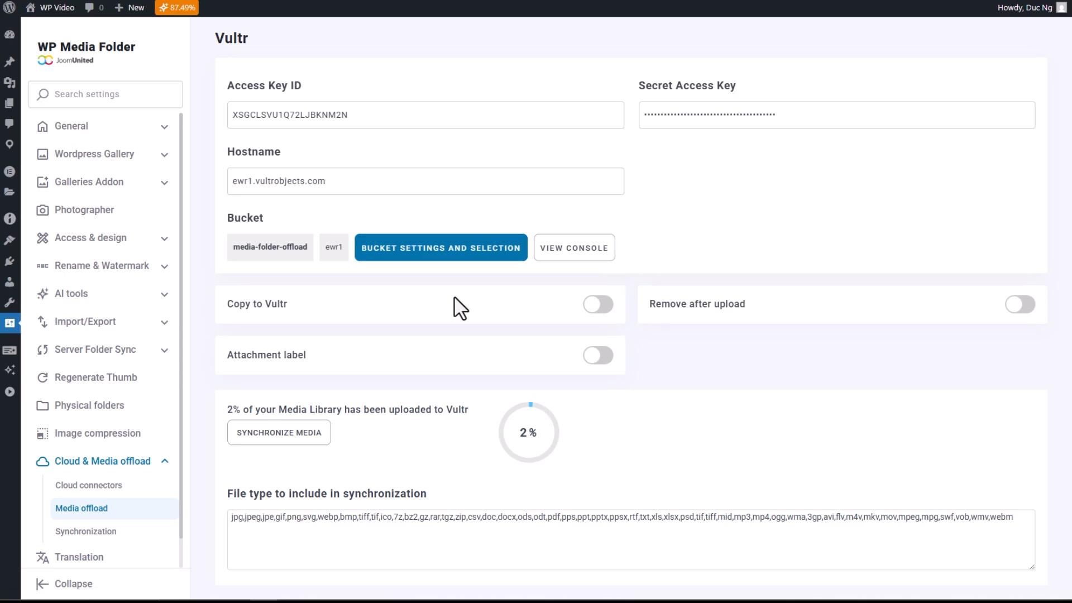
Check the existing Vultr buckets offered in WP Media Folder's bucket selection and close it.
left_click(450, 262)
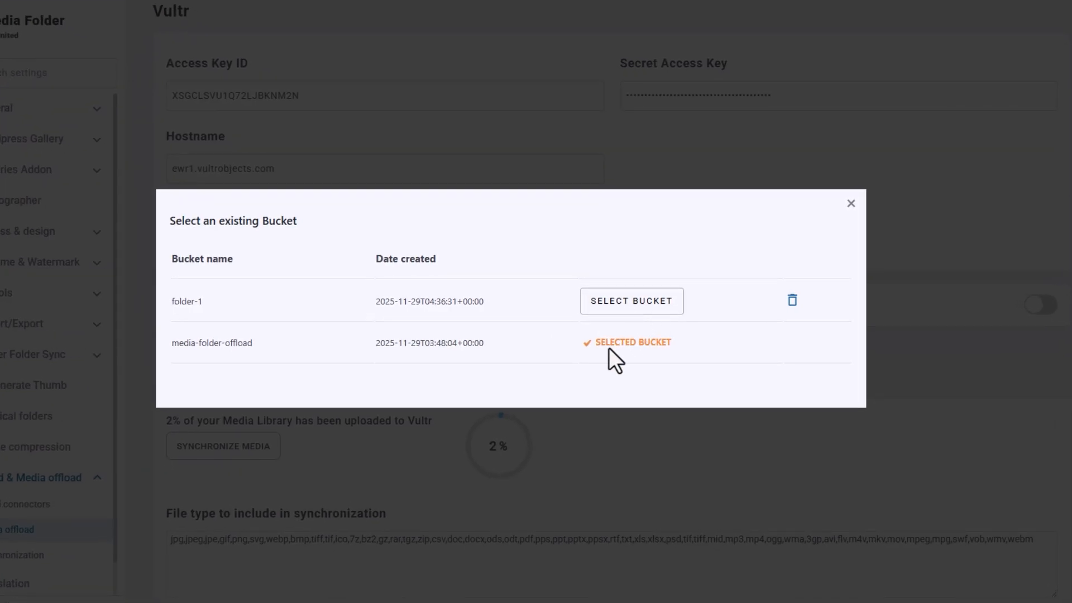
left_click(657, 140)
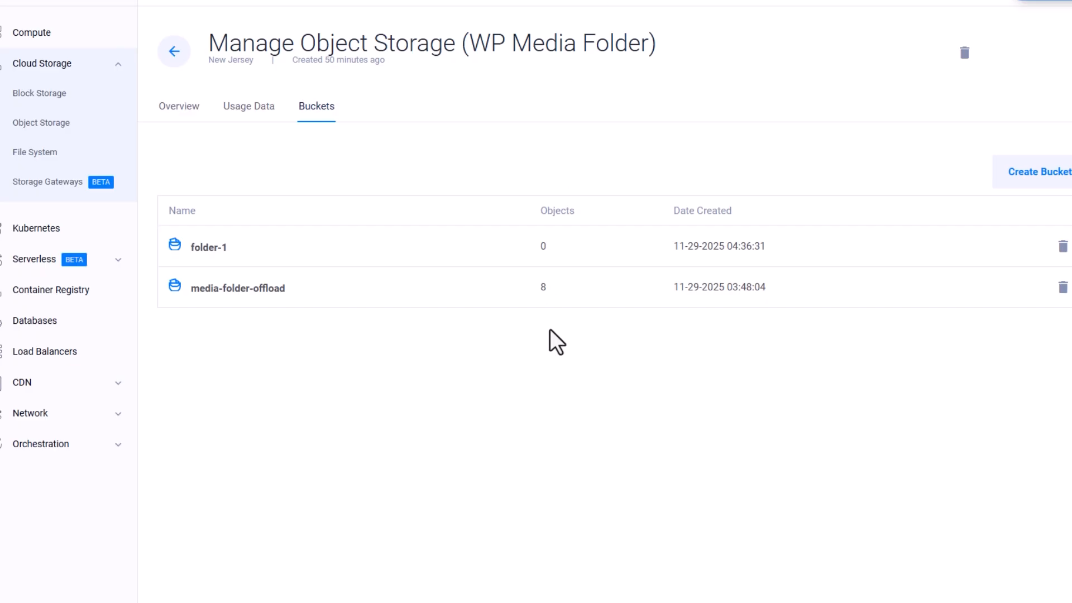
Start a new bucket in Vultr's WP Media Folder storage and name it folder-2.
left_click(1044, 174)
left_click(290, 265)
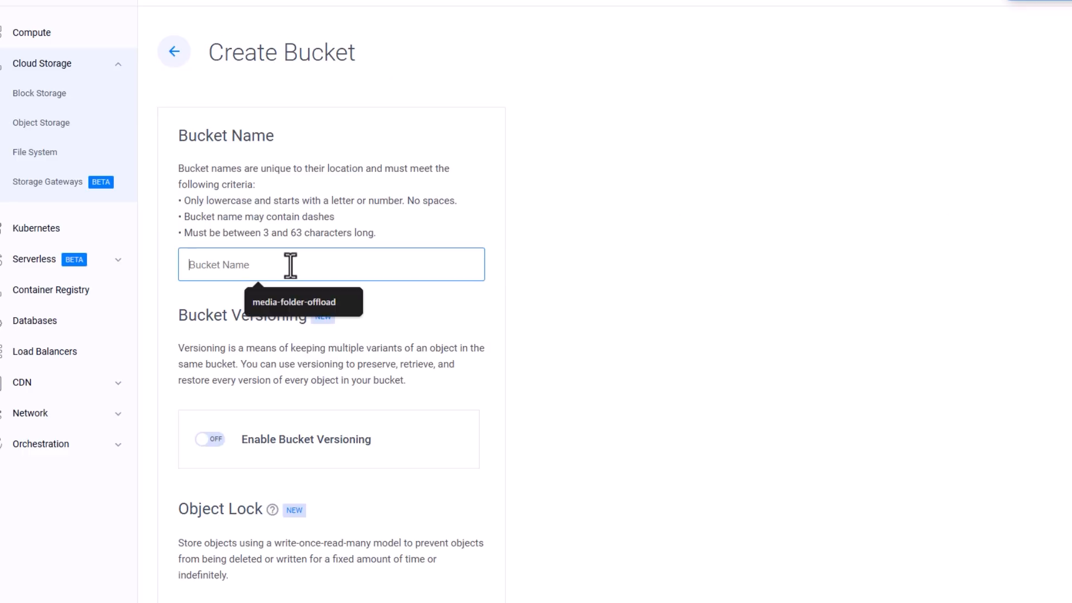
type("folder-")
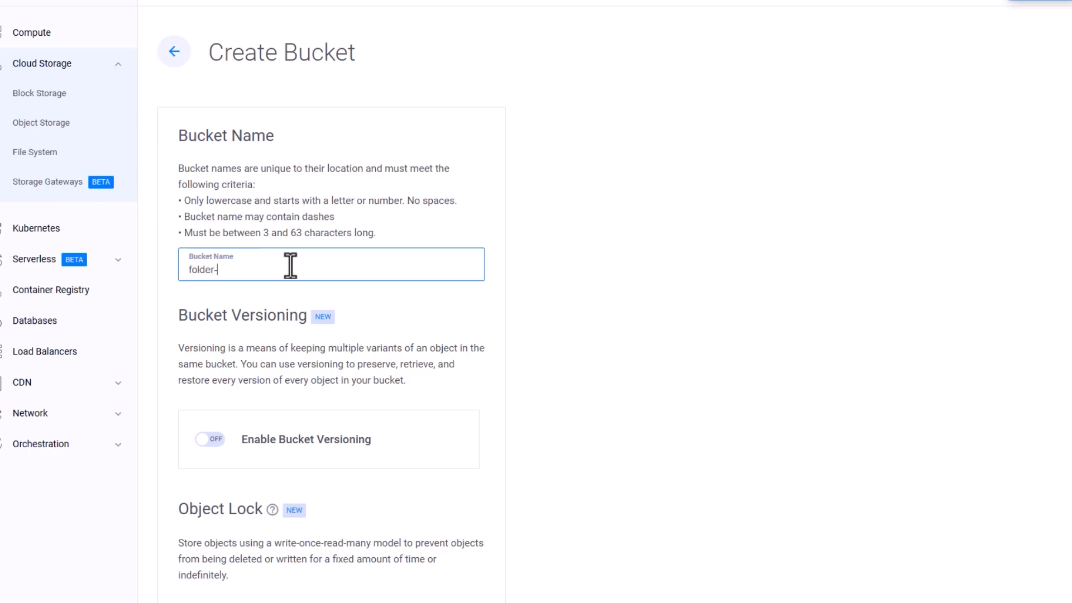
type("2")
scroll(323, 359, "down", 2)
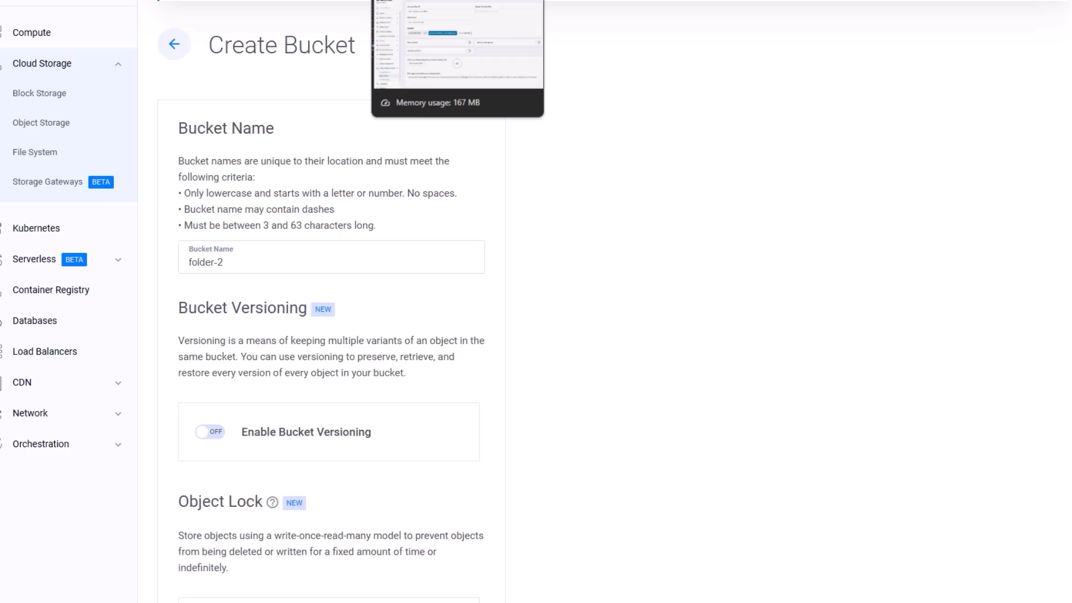
Switch back to WP Media Folder's Vultr offload settings in WordPress and enable Copy to Vultr.
left_click(458, 0)
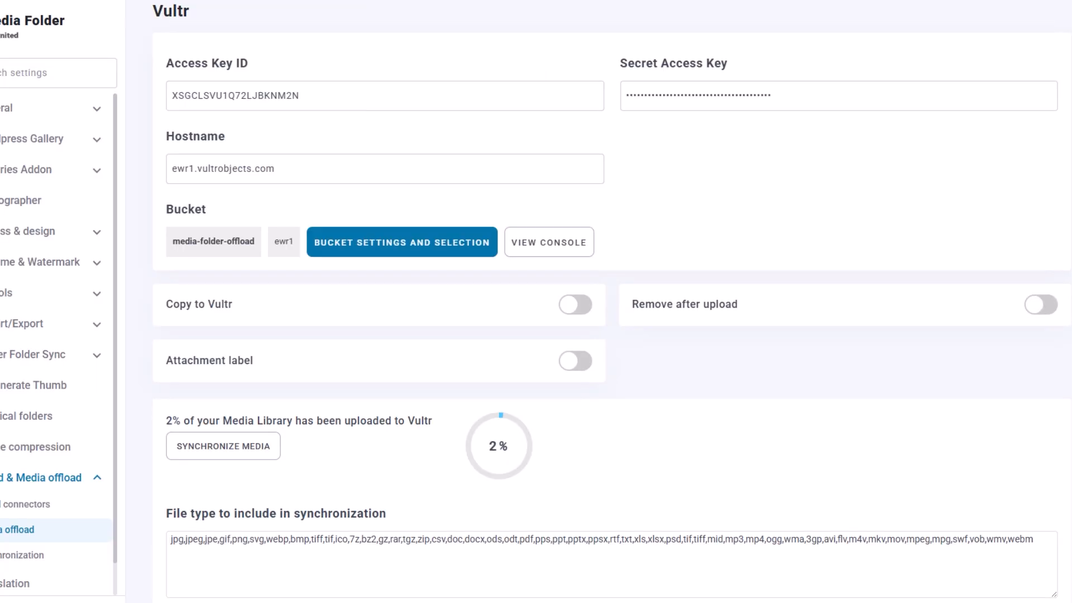
scroll(401, 377, "down", 1)
mouse_move(197, 247)
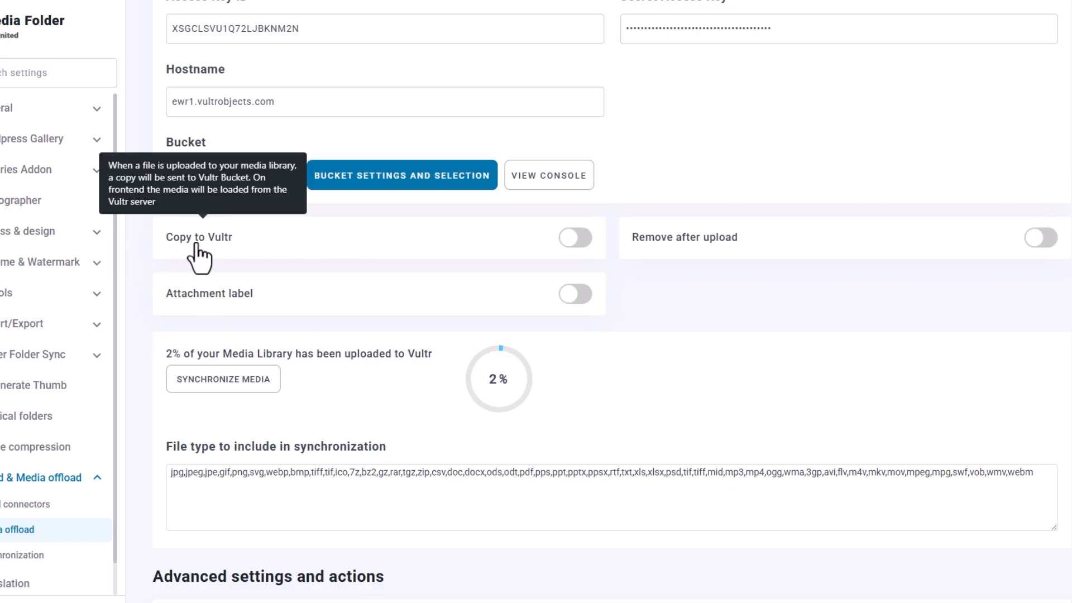
left_click(576, 238)
mouse_move(209, 251)
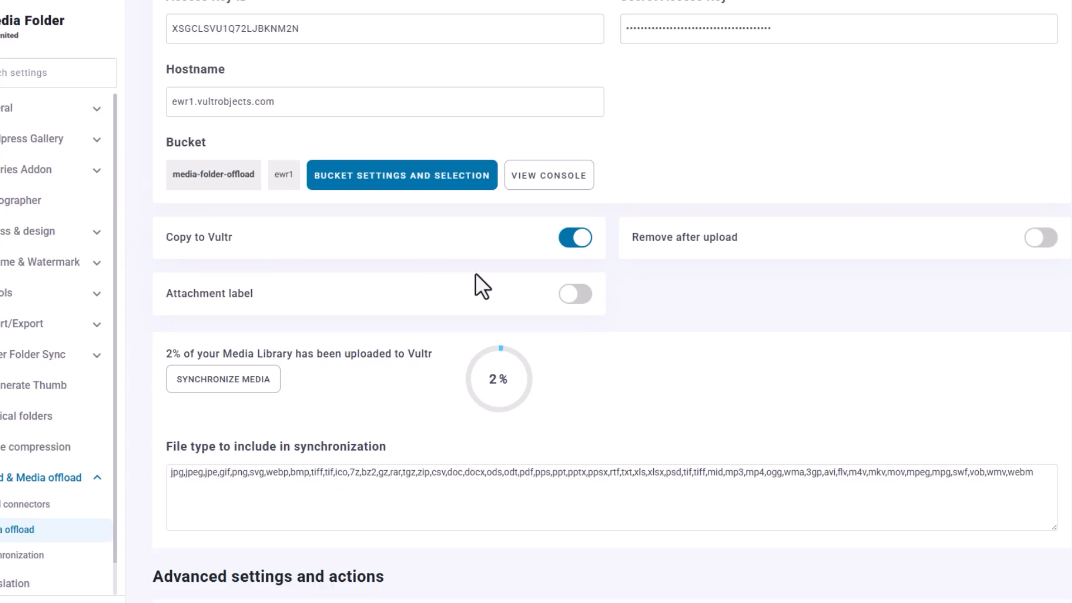
Enable the Remove after upload and Attachment label options for the Vultr offload.
mouse_move(714, 240)
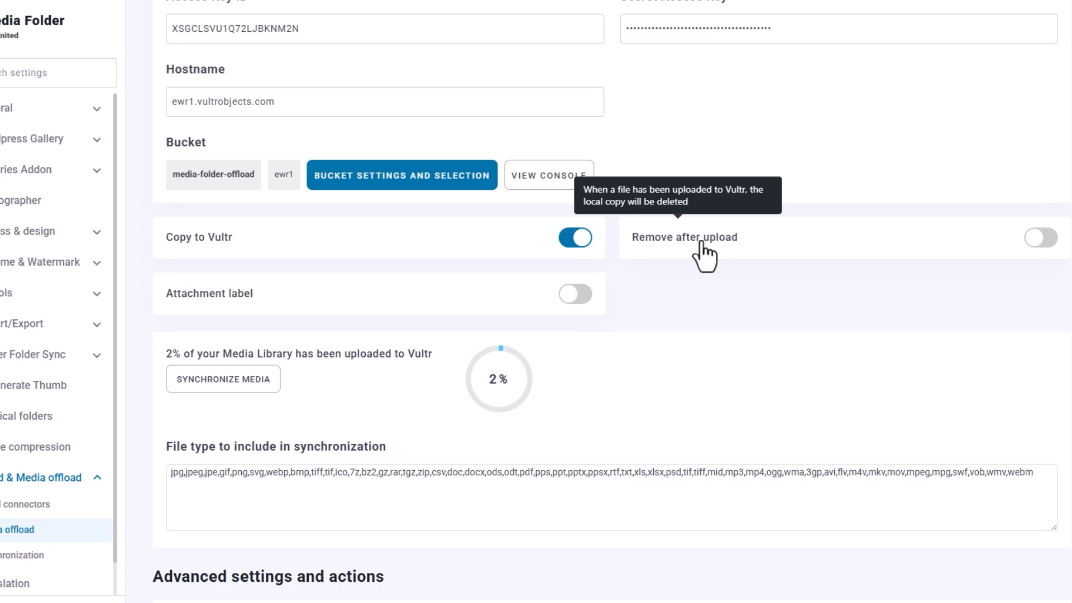
left_click(1037, 237)
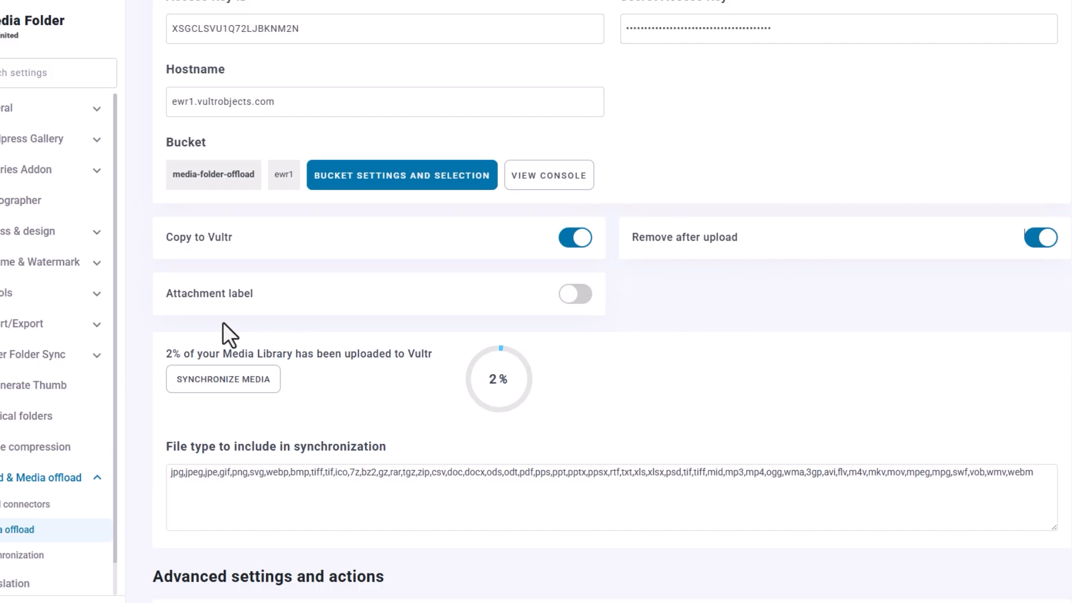
mouse_move(214, 306)
left_click(575, 294)
mouse_move(237, 306)
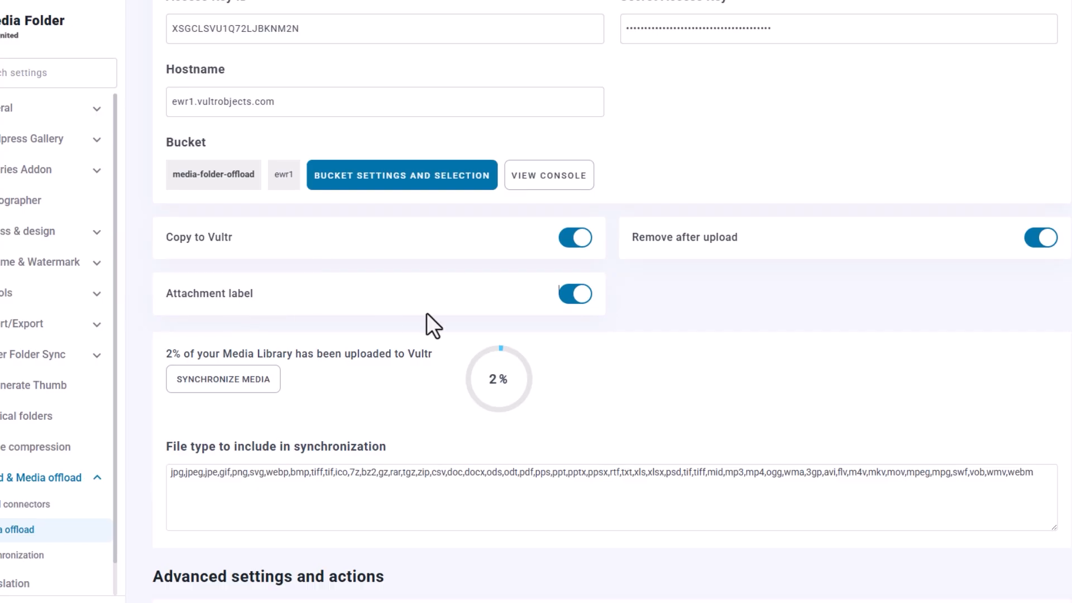
Choose media-folder-offload as the source bucket and folder-1 as the target bucket for copying files between Vultr buckets.
scroll(460, 305, "down", 8)
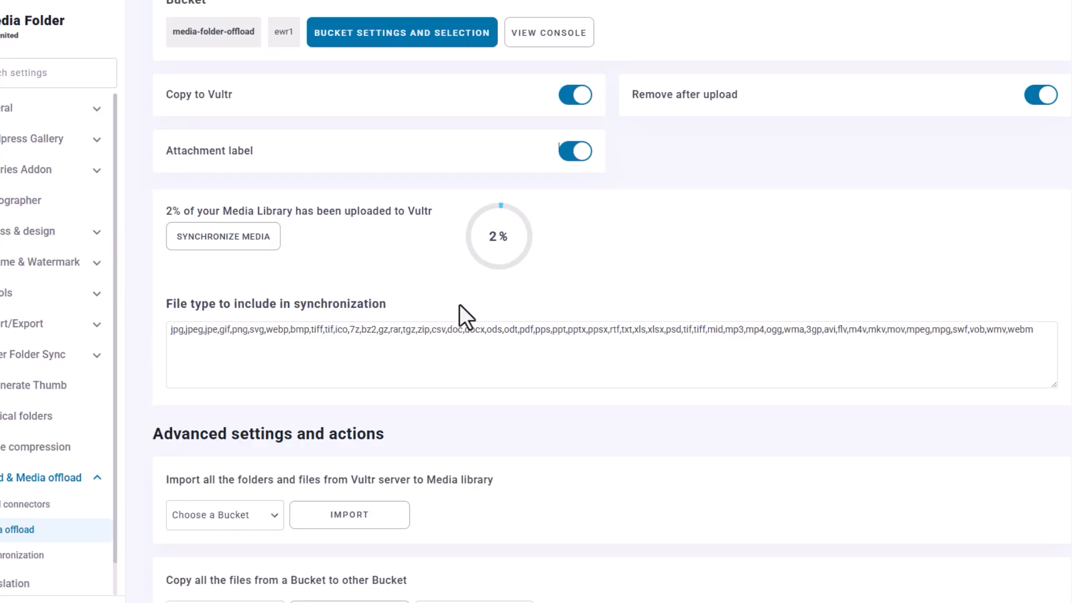
scroll(522, 307, "up", 2)
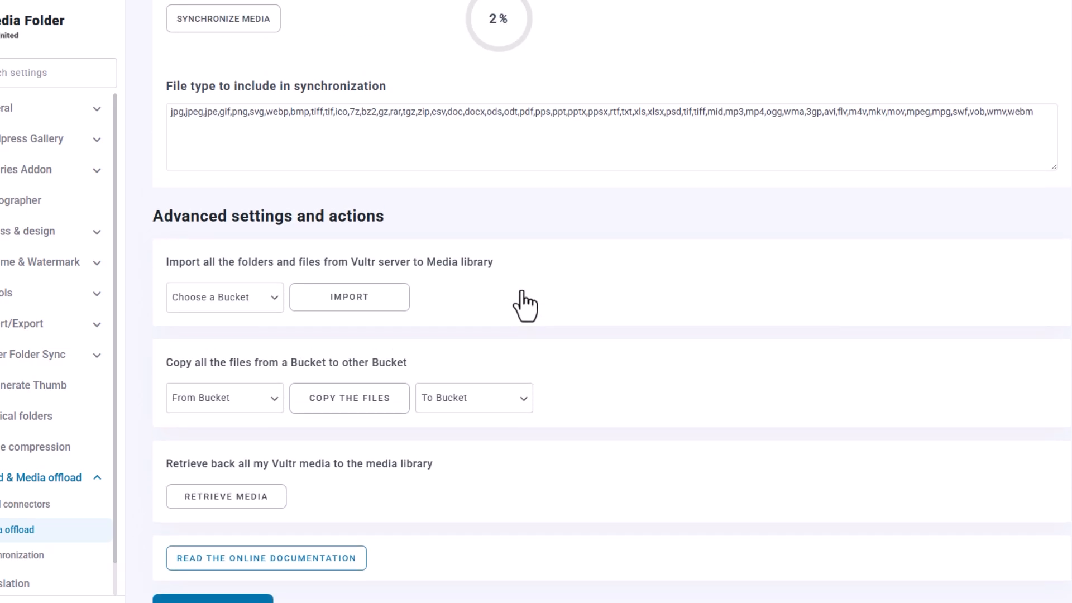
scroll(510, 318, "down", 1)
left_click(230, 406)
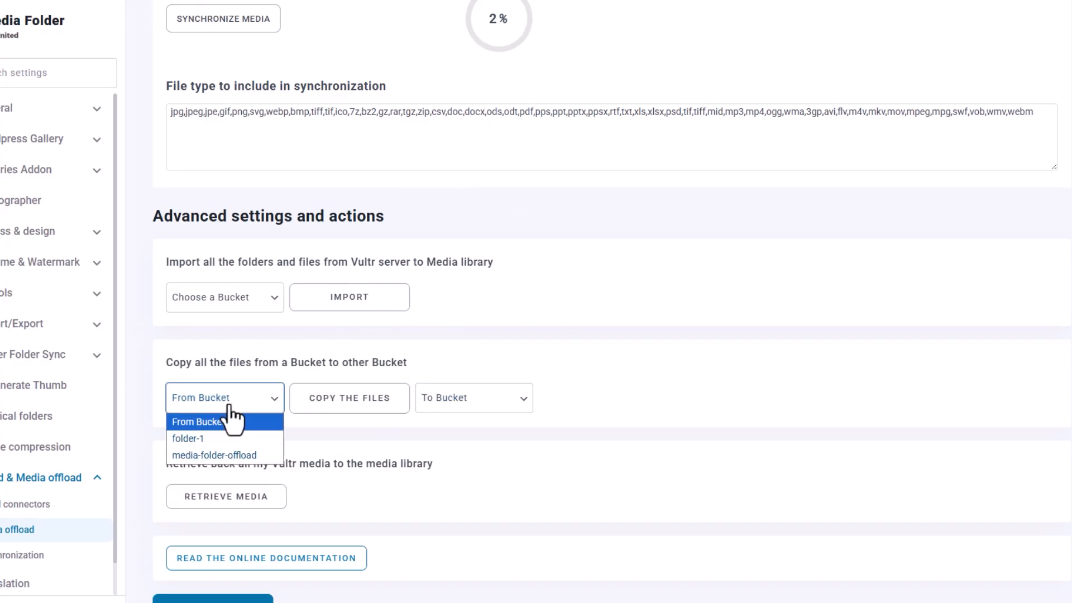
left_click(226, 455)
left_click(475, 398)
left_click(486, 422)
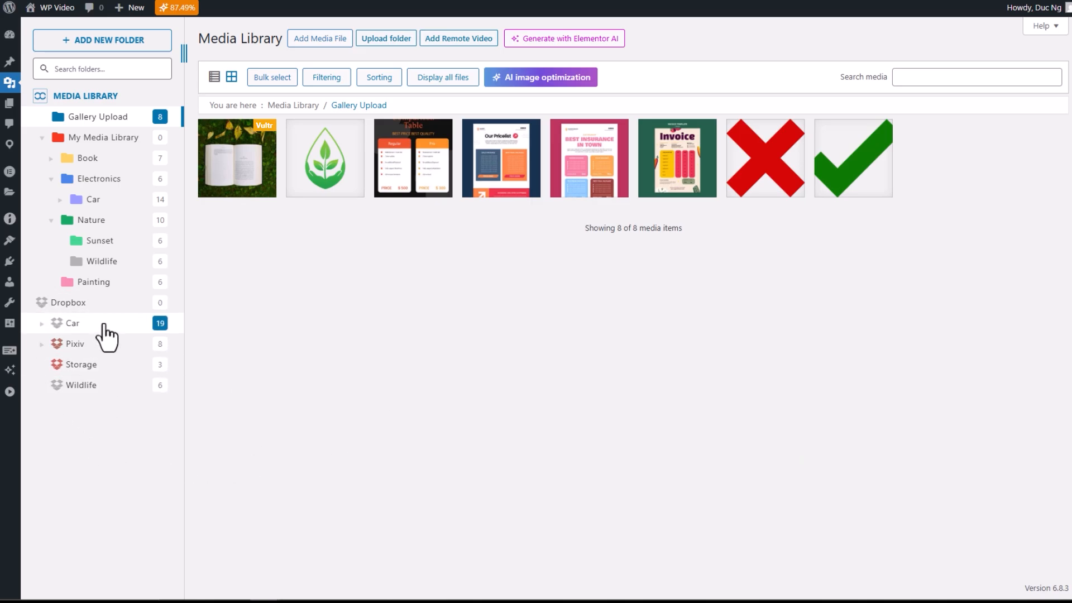
Switch to the WordPress media library and look through the Dropbox root and its Car and Pixiv subfolders, collapsing both again.
left_click(41, 324)
left_click(41, 385)
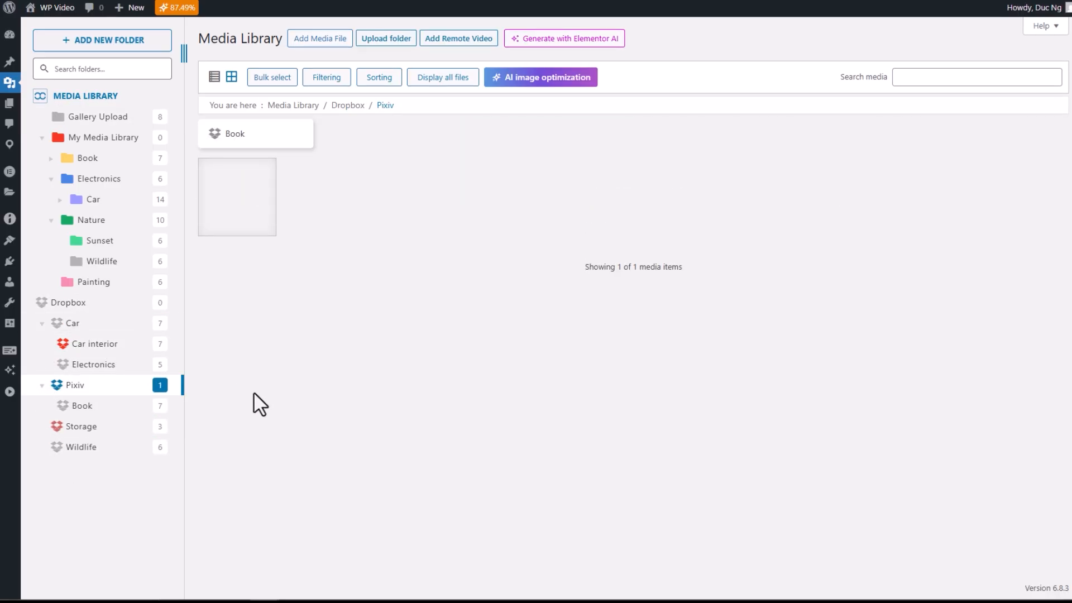
left_click(73, 304)
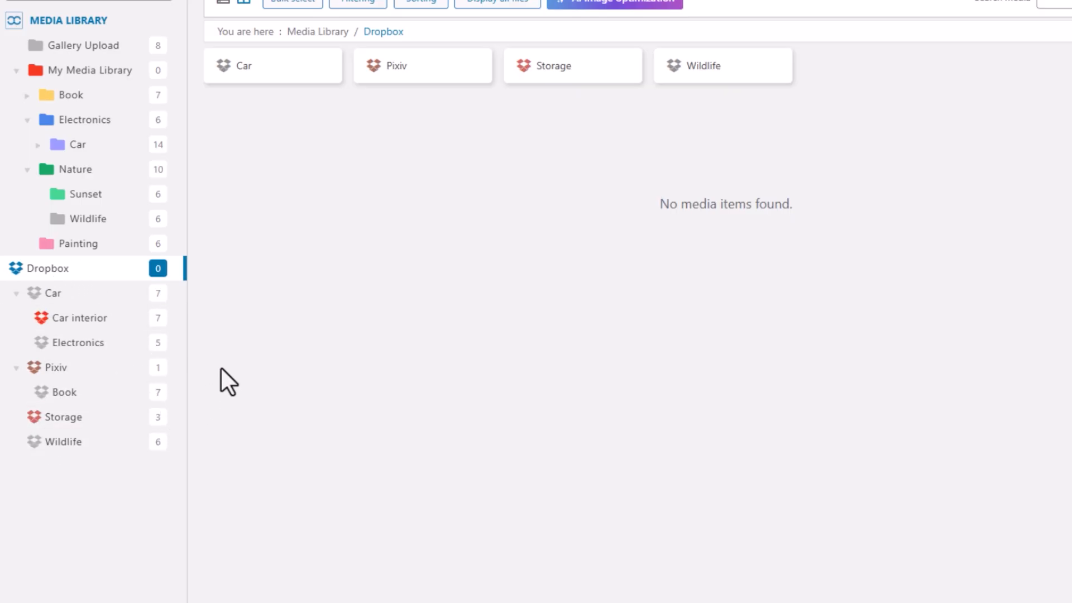
left_click(17, 293)
left_click(16, 318)
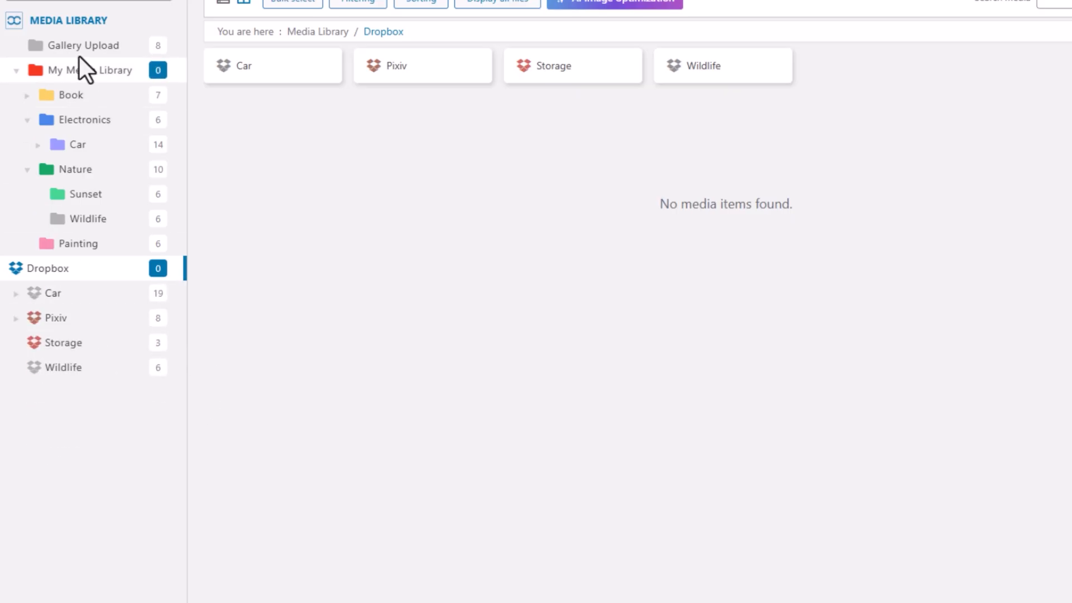
Upload the plant-and-books photo from the computer's Book folder to the media library's Gallery Upload folder.
left_click(81, 45)
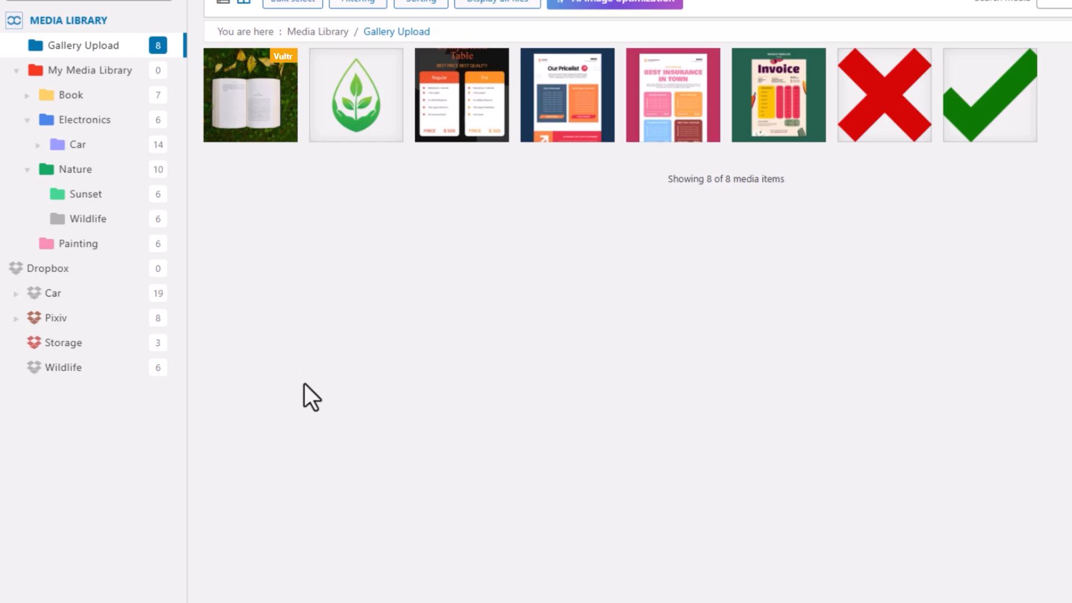
mouse_move(175, 599)
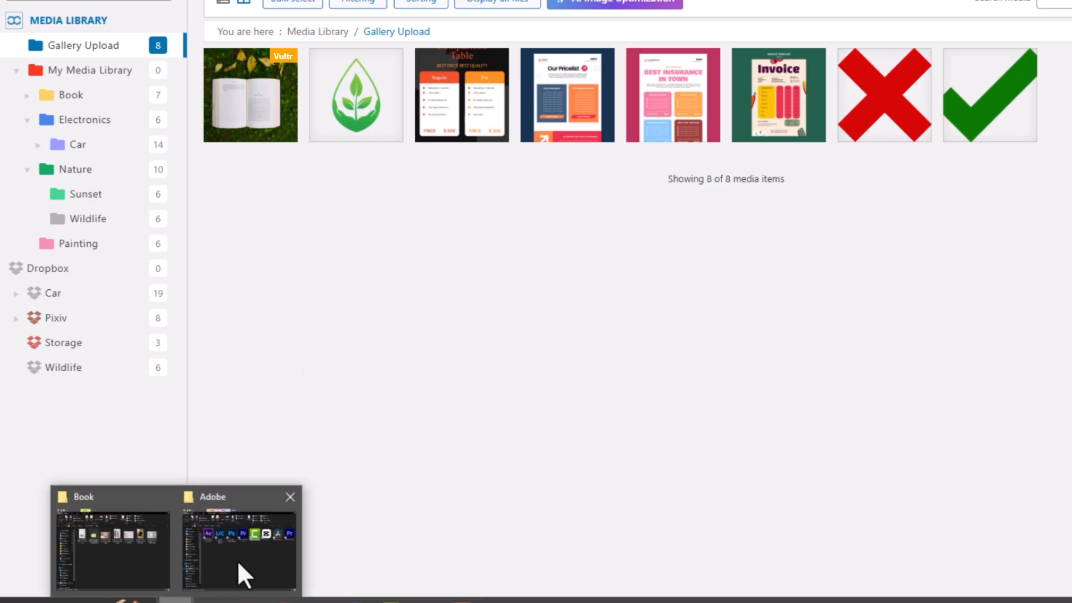
left_click(139, 547)
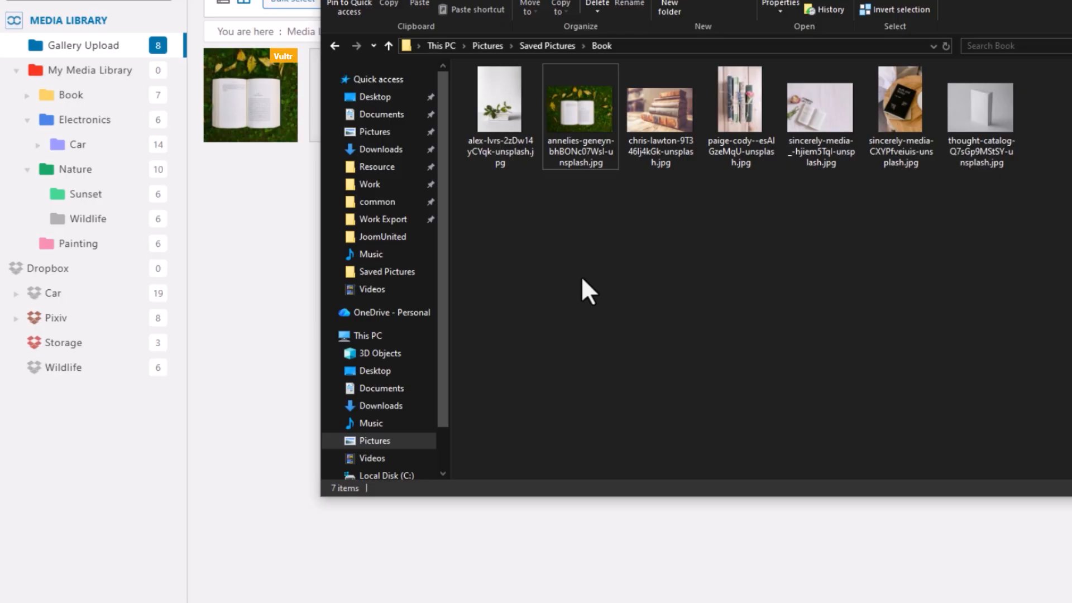
left_click_drag(693, 0, 900, 3)
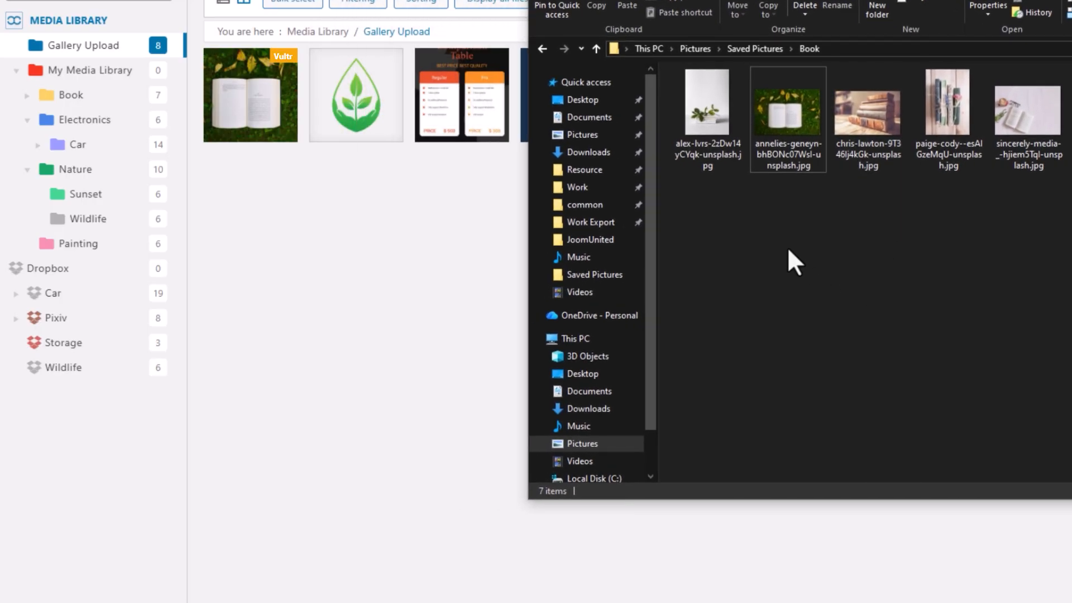
left_click_drag(725, 118, 388, 208)
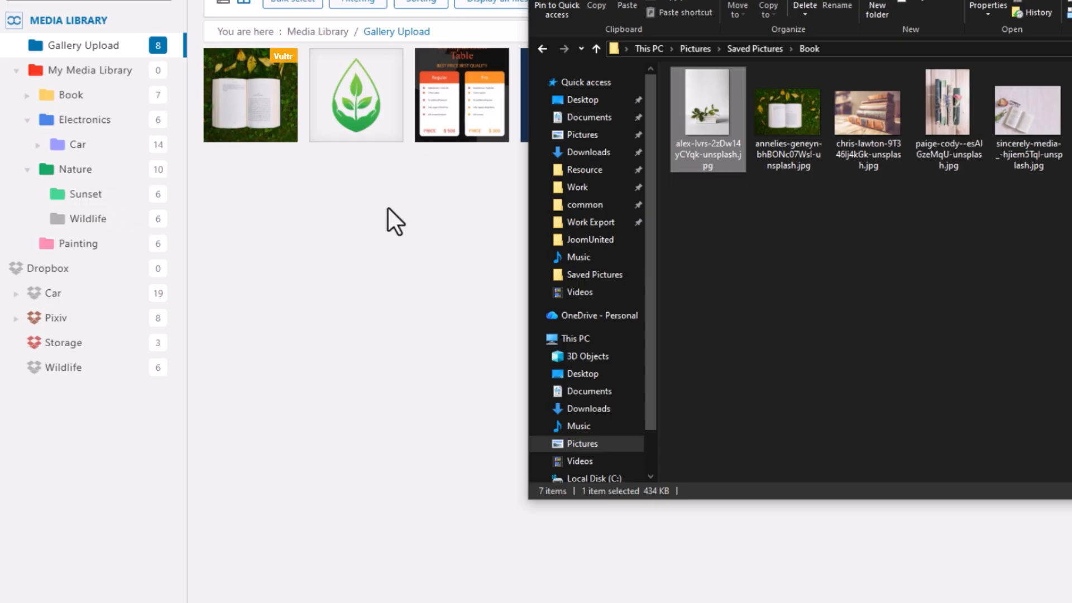
left_click_drag(720, 117, 440, 226)
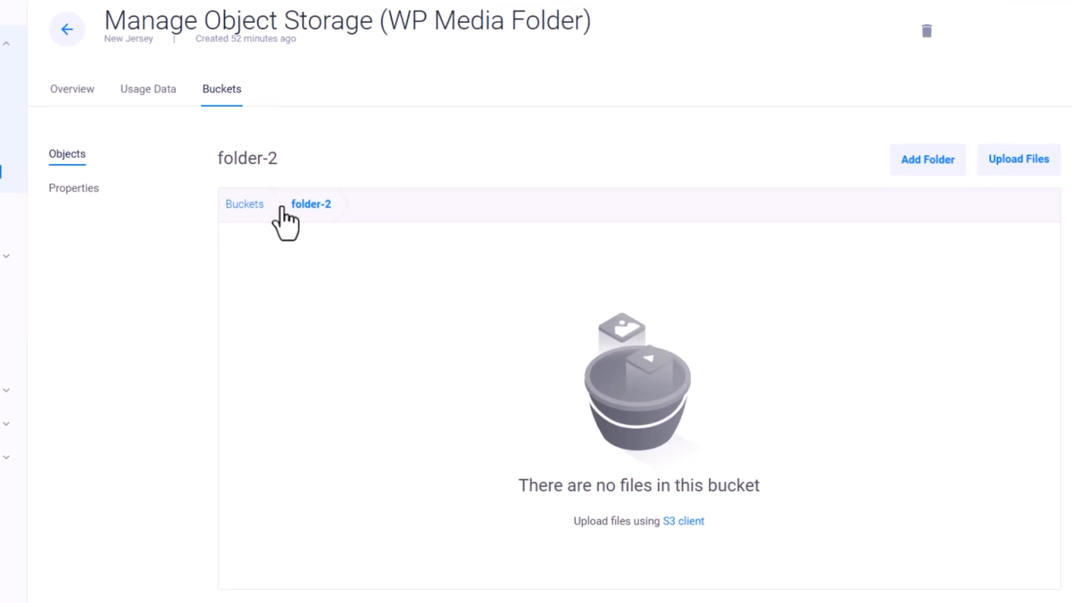
Switch to Vultr and examine the media-folder-offload bucket's files under wp-media-folder-wp-video/wp-content/uploads/2025/11.
left_click(238, 207)
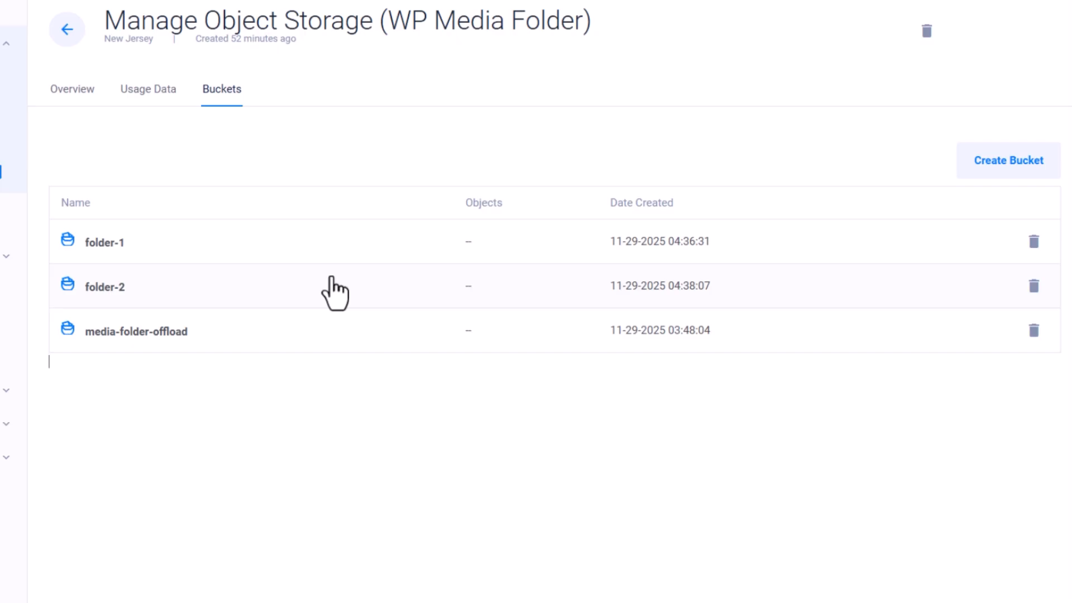
left_click(134, 335)
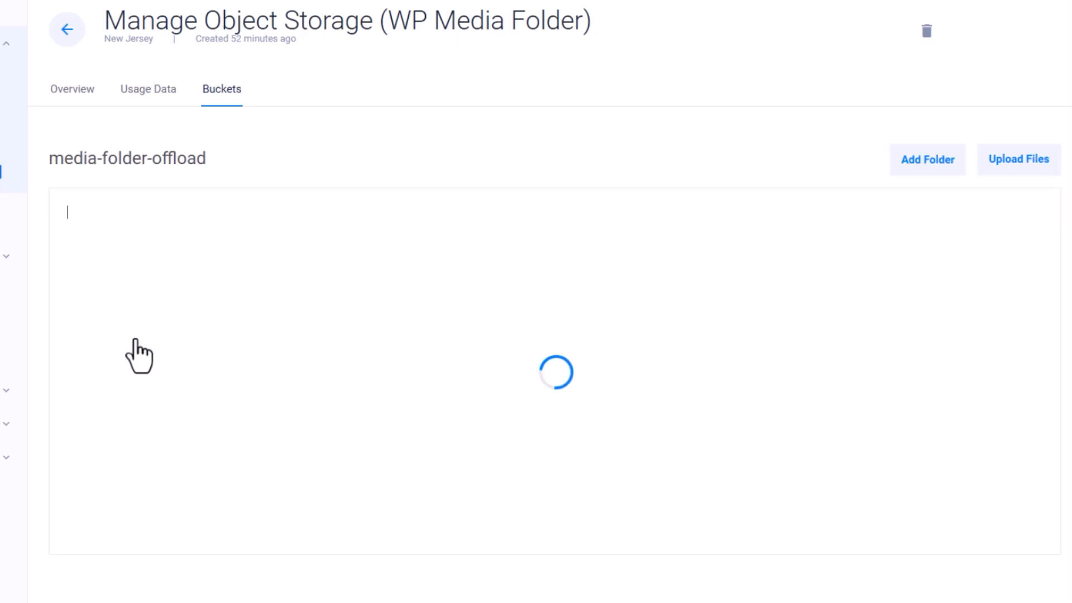
left_click(338, 277)
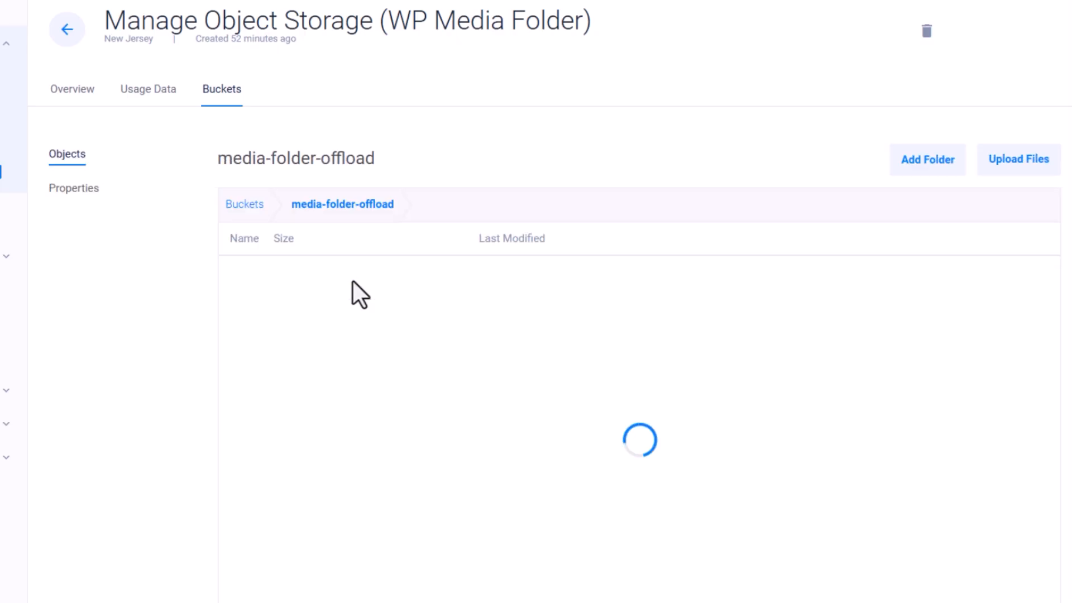
left_click(352, 281)
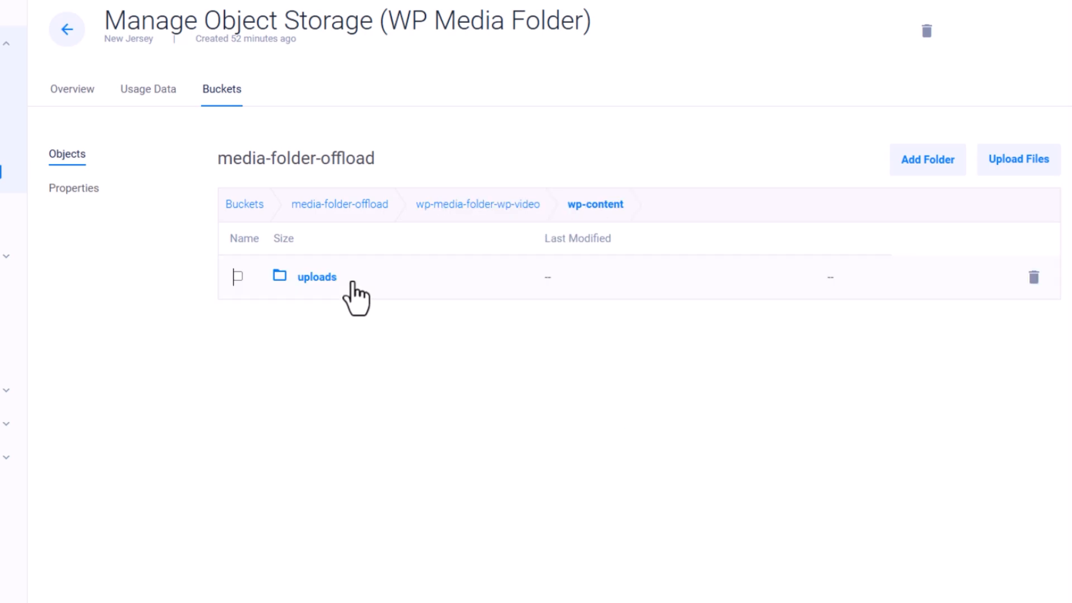
left_click(353, 281)
left_click(352, 282)
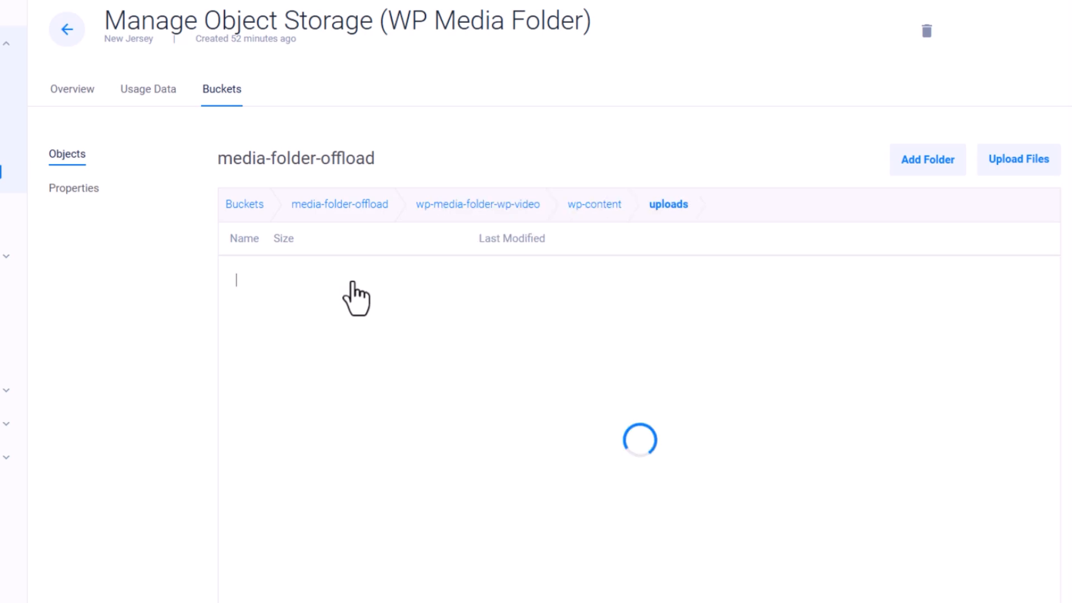
left_click(352, 282)
scroll(469, 304, "down", 3)
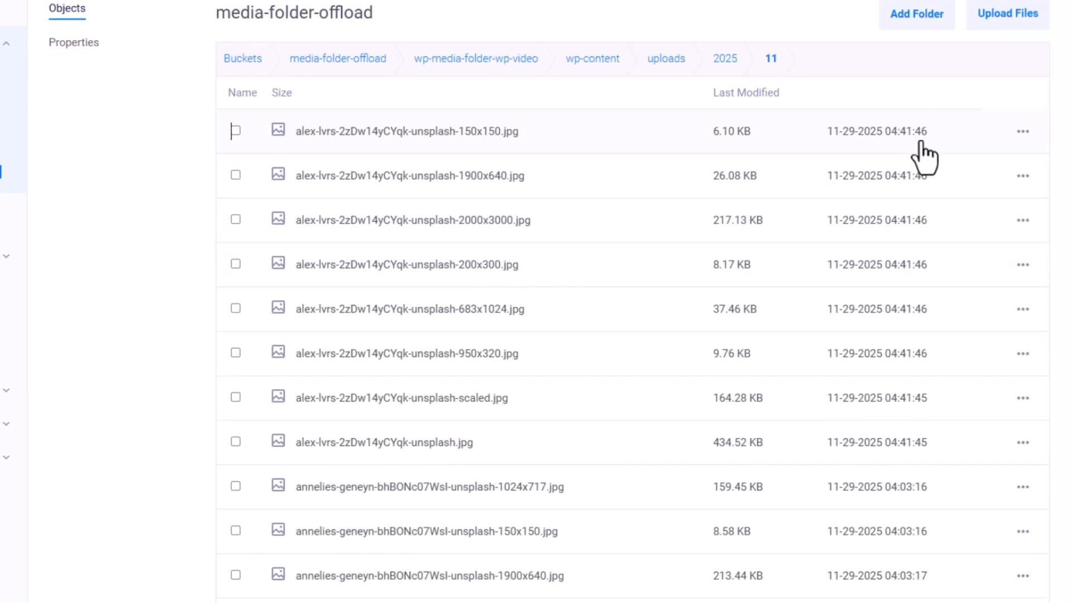
mouse_move(883, 136)
scroll(661, 284, "up", 2)
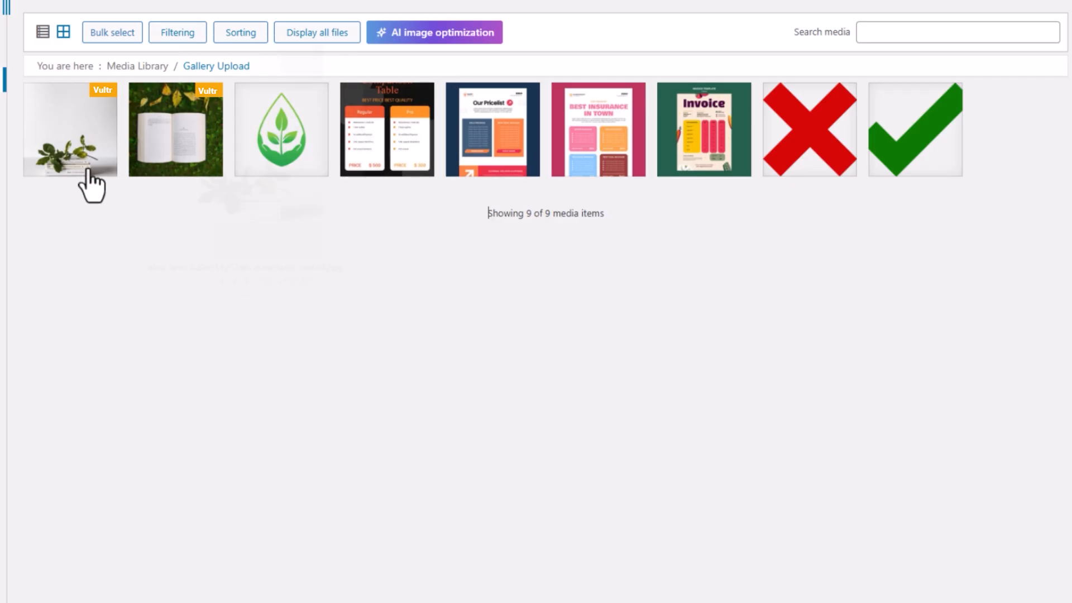
Return to the WordPress media library and check the file URLs of the two Vultr-labelled images in Gallery Upload.
left_click(88, 184)
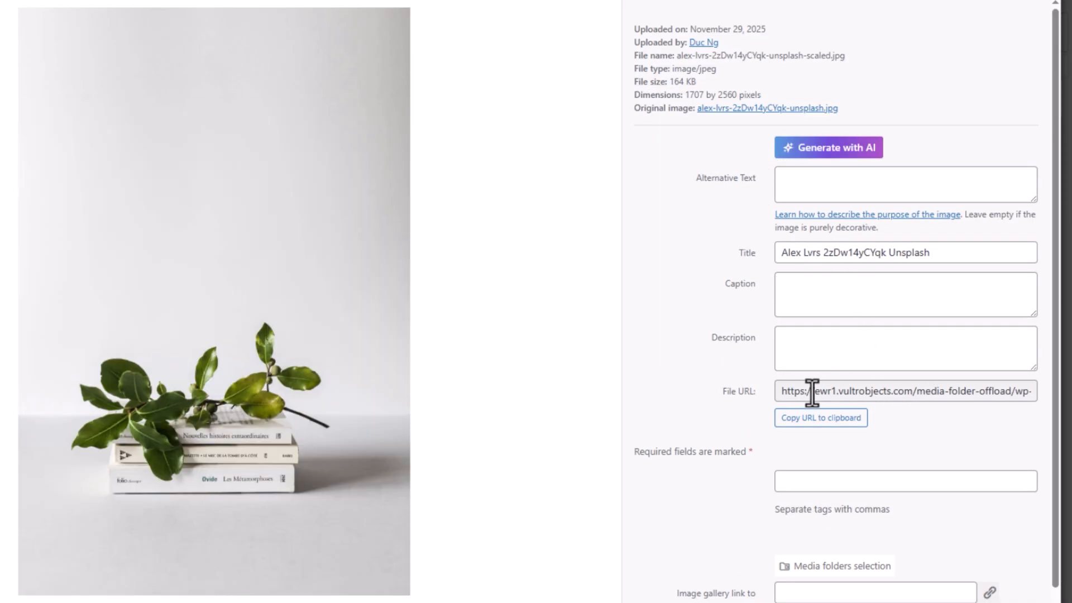
left_click_drag(811, 391, 910, 403)
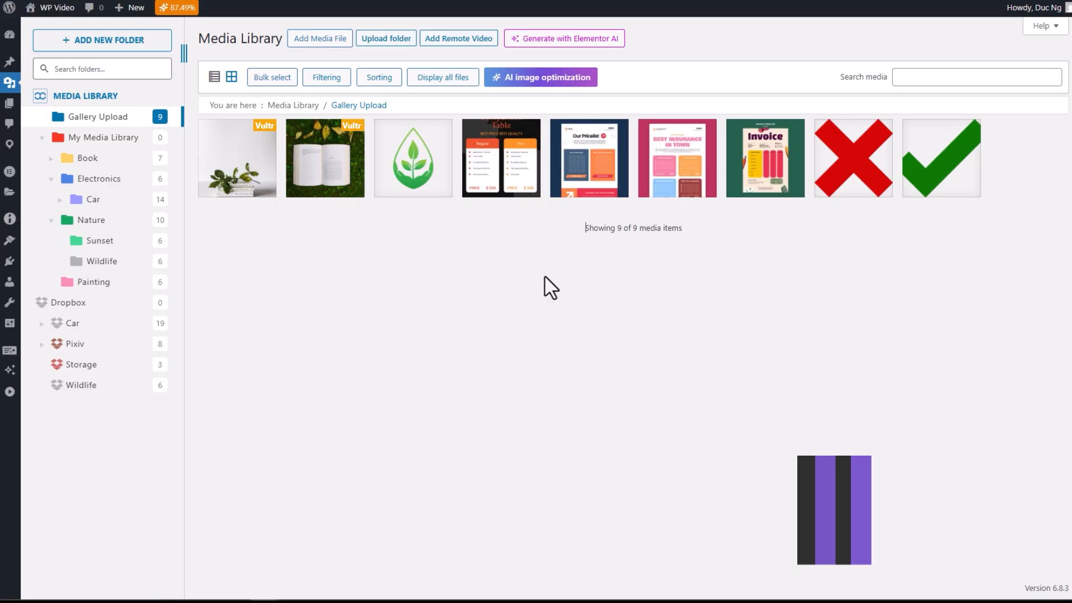
left_click(328, 189)
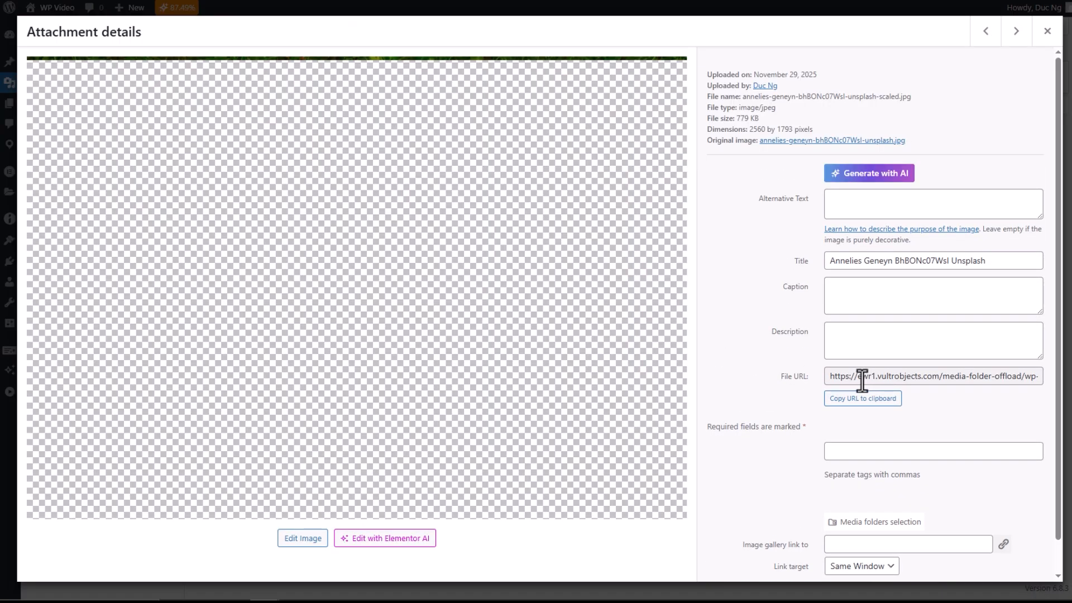
left_click_drag(858, 376, 940, 376)
left_click(1047, 32)
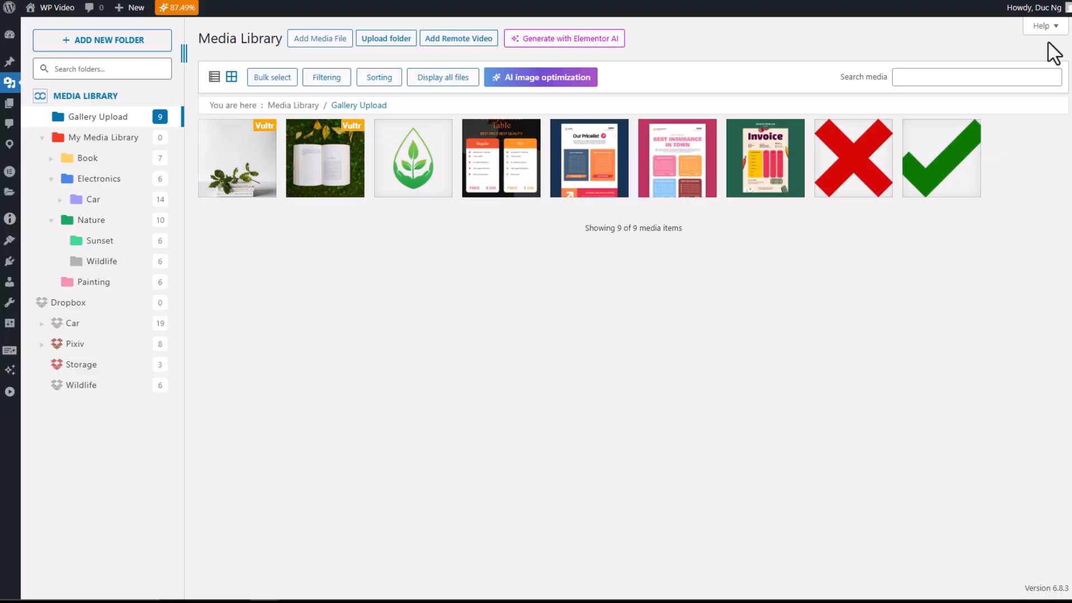
Check the file URL of the green leaf logo, which has no Vultr label, and close its attachment details.
left_click(434, 173)
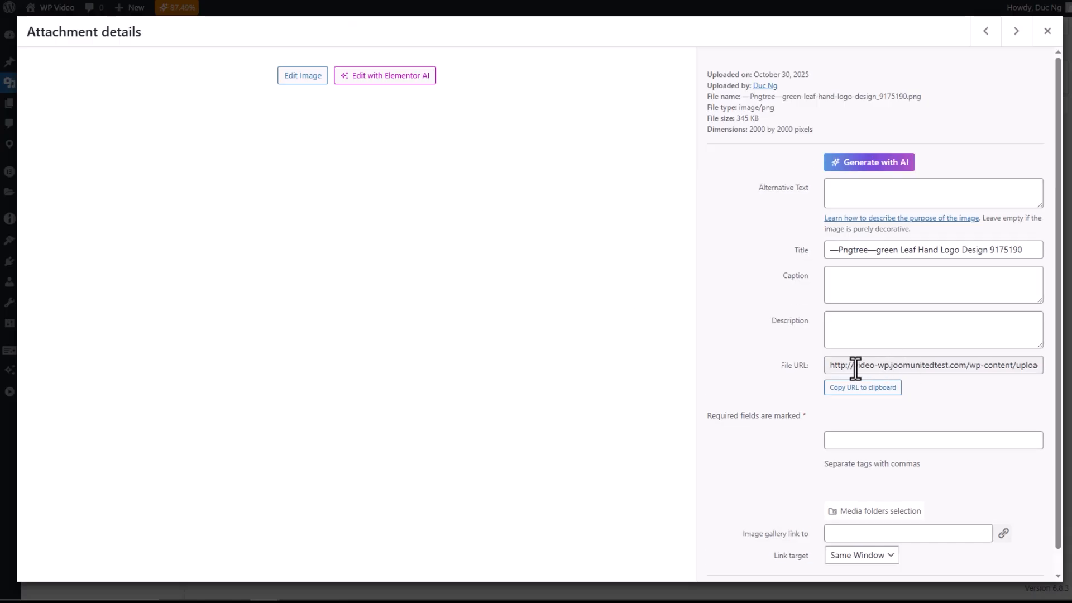
left_click_drag(854, 365, 959, 366)
left_click(1047, 31)
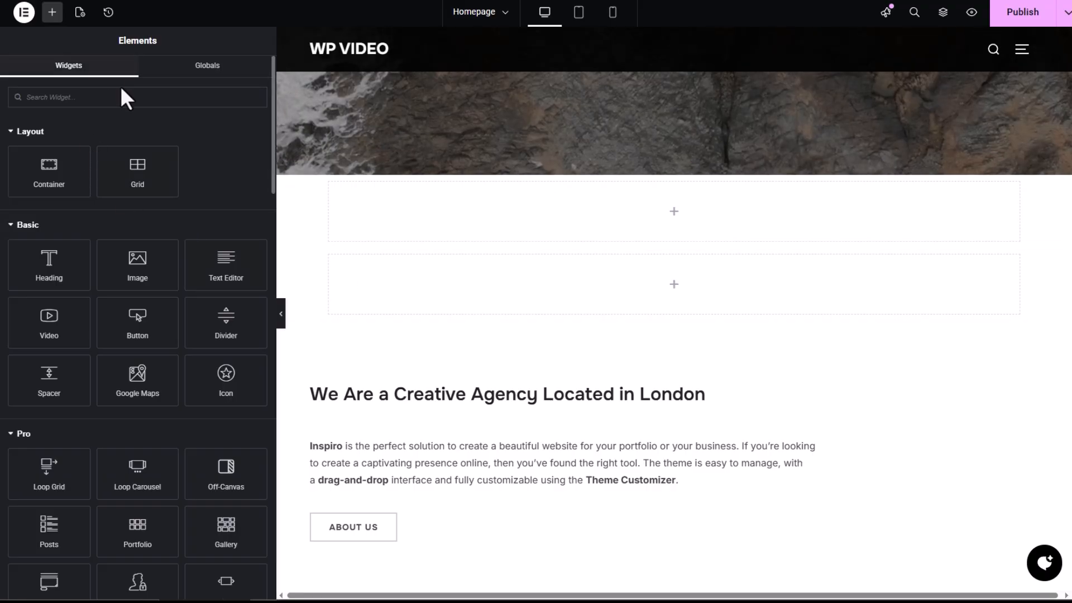
In the homepage's Elementor editor, search the widgets for media and place a WP Media Folder Gallery in the lower empty container.
left_click(123, 96)
type("media")
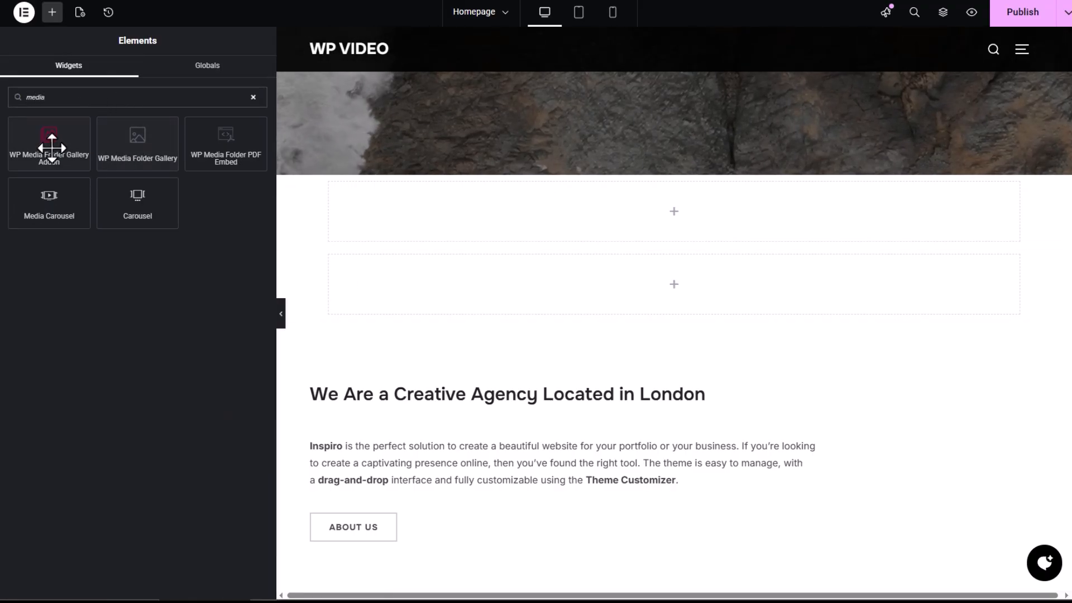
left_click_drag(48, 151, 577, 290)
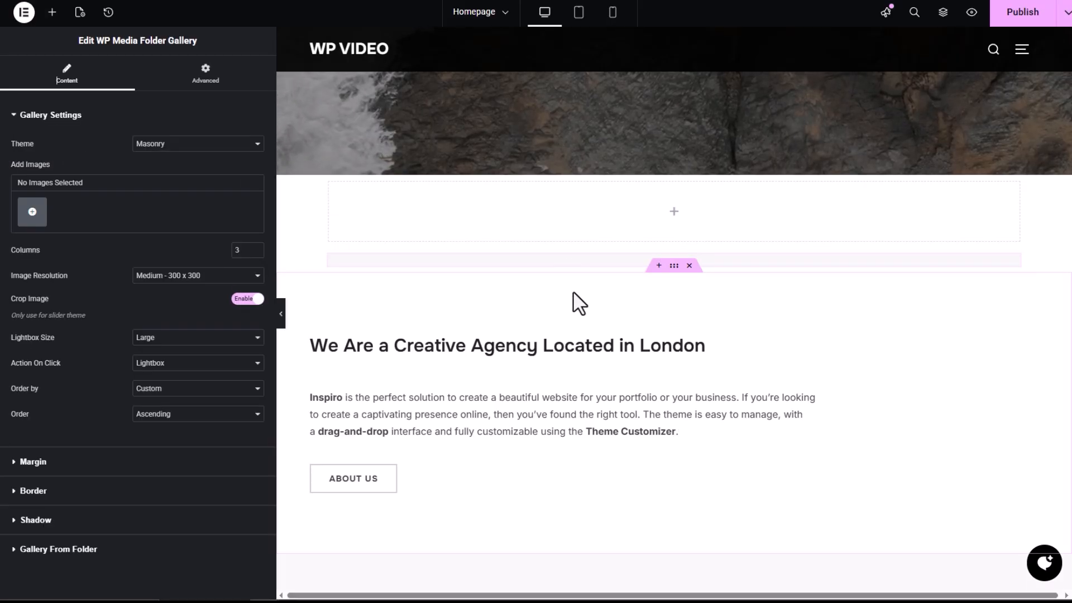
Insert the Vultr-labelled plant photo from Gallery Upload into the gallery widget and change the gallery's image resolution.
left_click(39, 213)
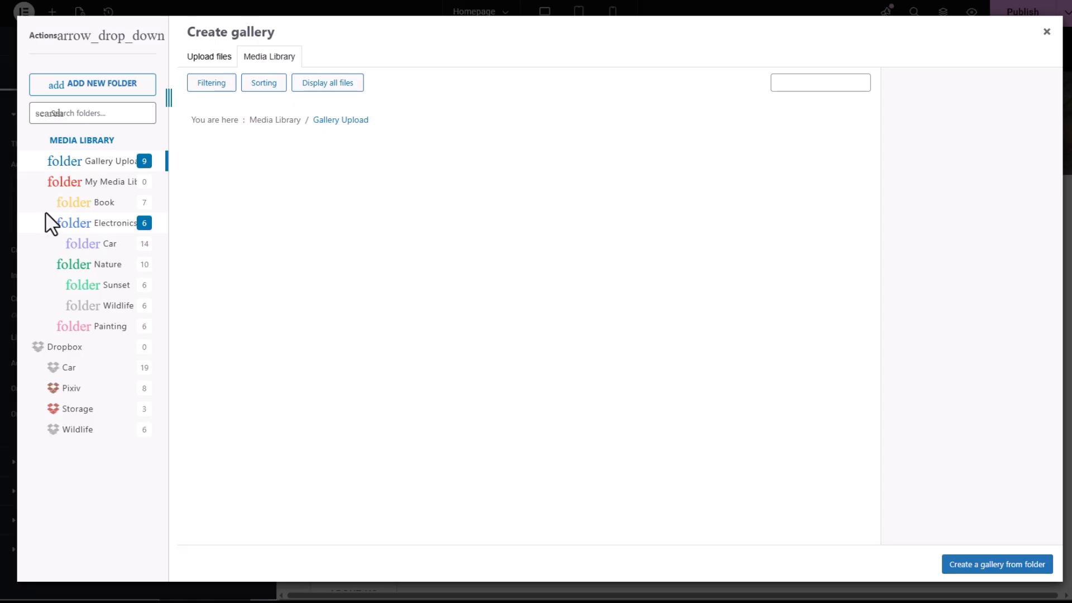
left_click(257, 180)
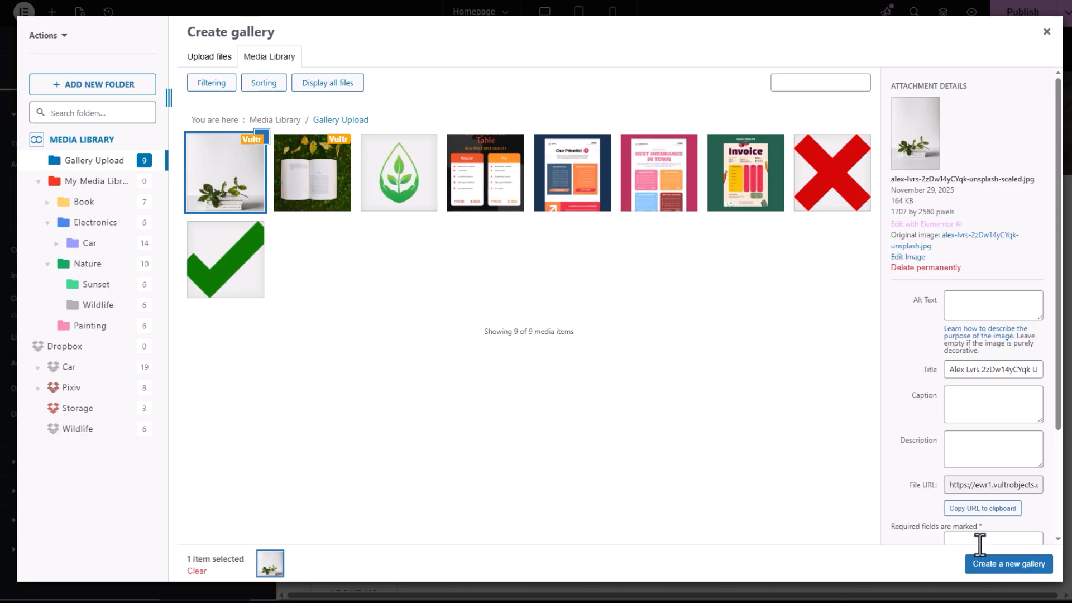
left_click(986, 564)
left_click(1022, 564)
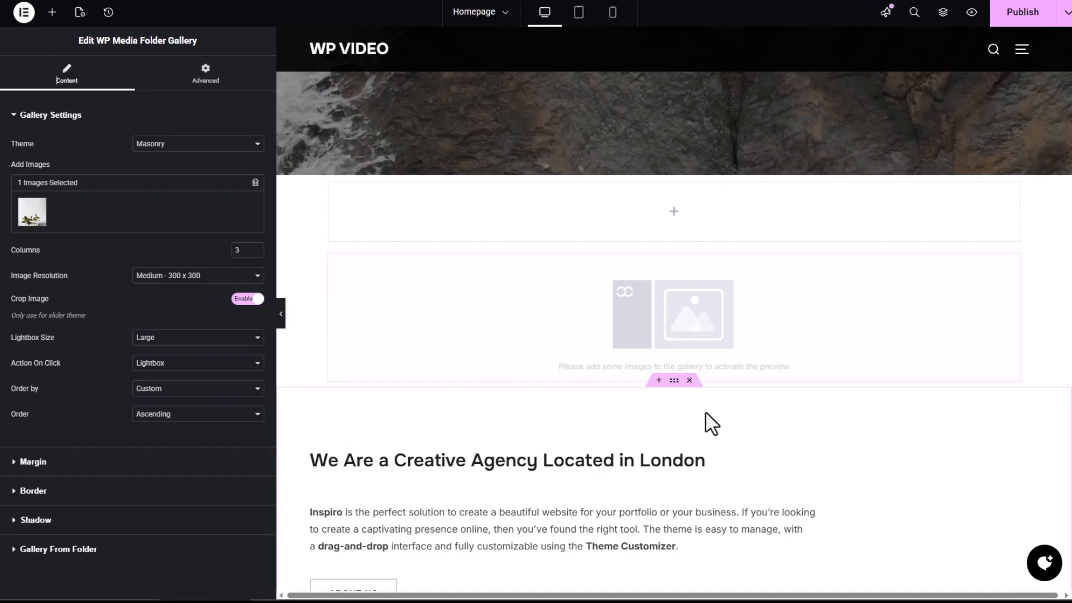
scroll(735, 422, "down", 2)
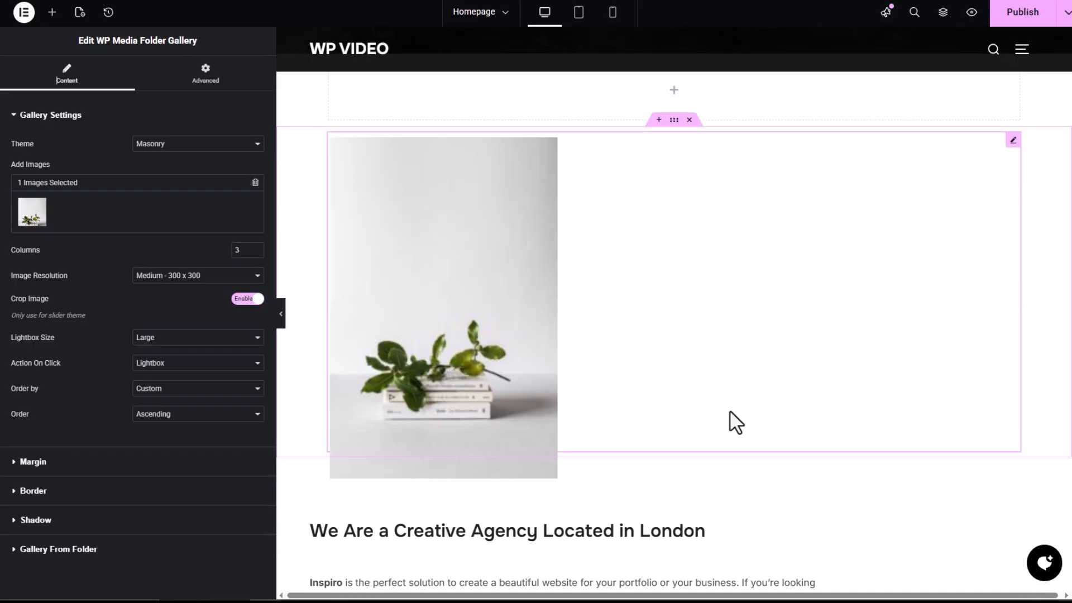
left_click(184, 279)
left_click(159, 422)
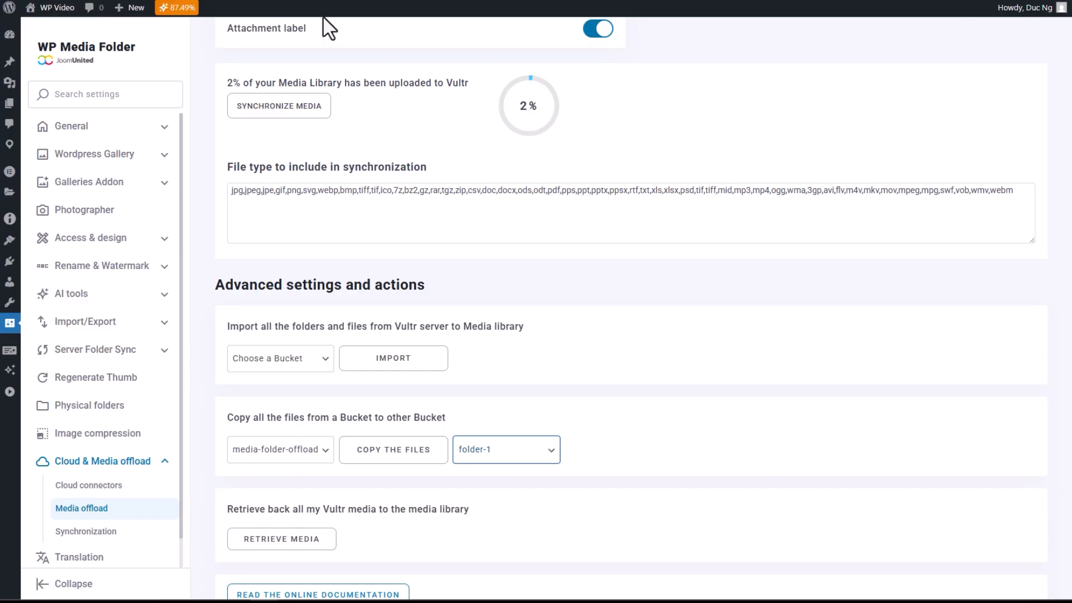
Return to WP Media Folder's offload settings and copy all files from the media-folder-offload bucket to folder-1.
scroll(452, 337, "down", 2)
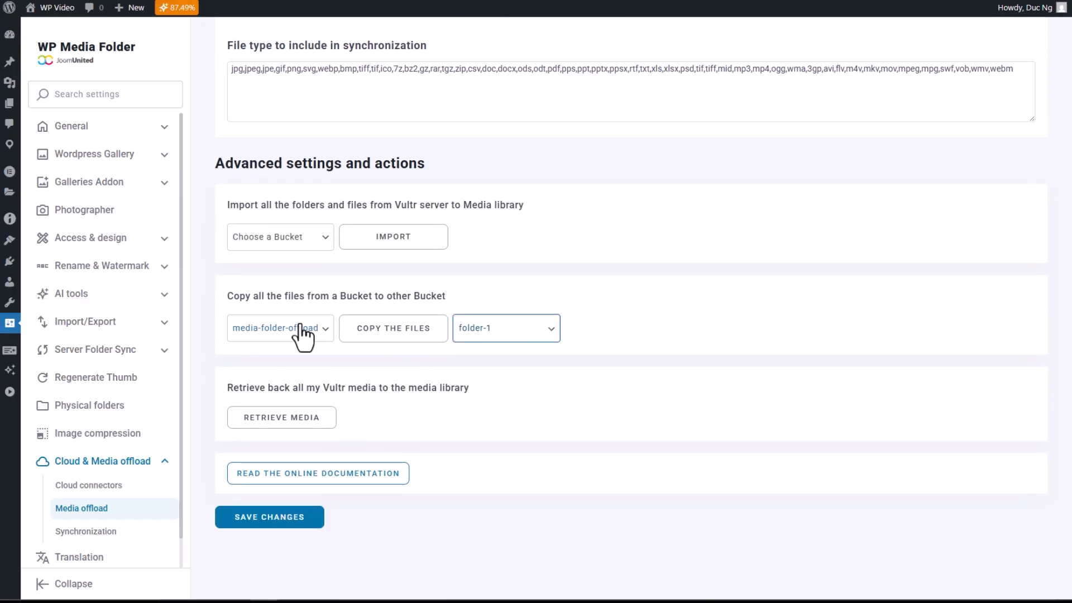
left_click(407, 335)
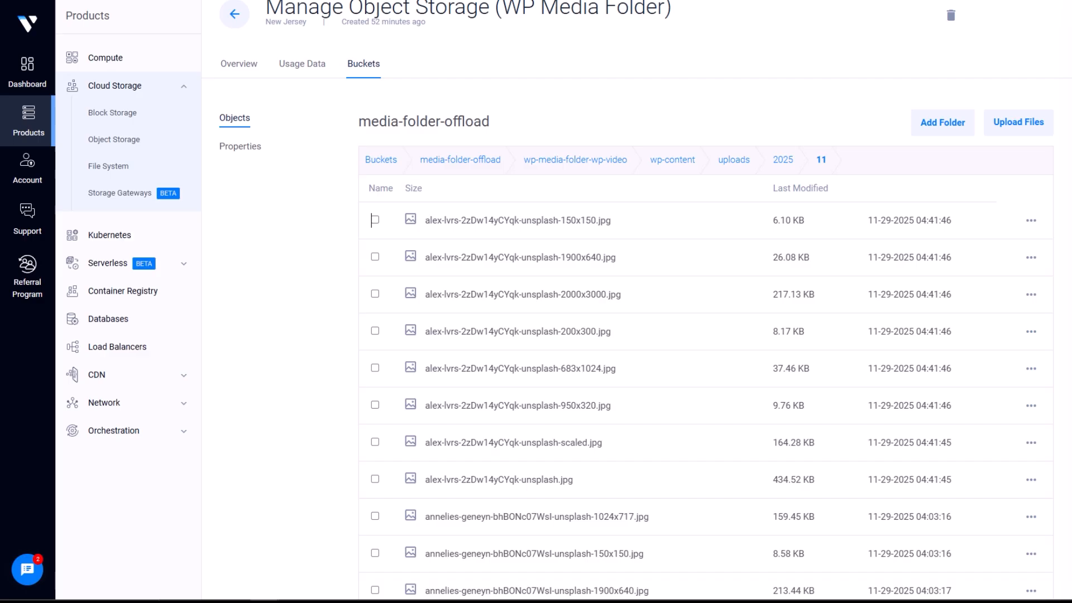
In the Vultr object storage, open the folder-1 bucket and examine the copied files under wp-media-folder-wp-video/wp-content/uploads/2025/11.
left_click(382, 160)
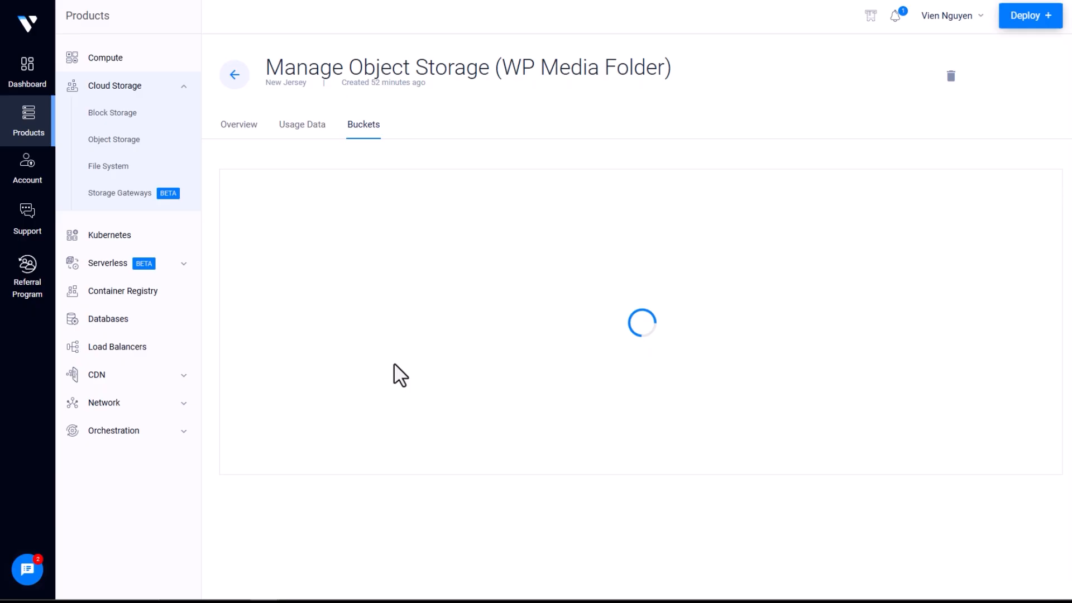
left_click(267, 254)
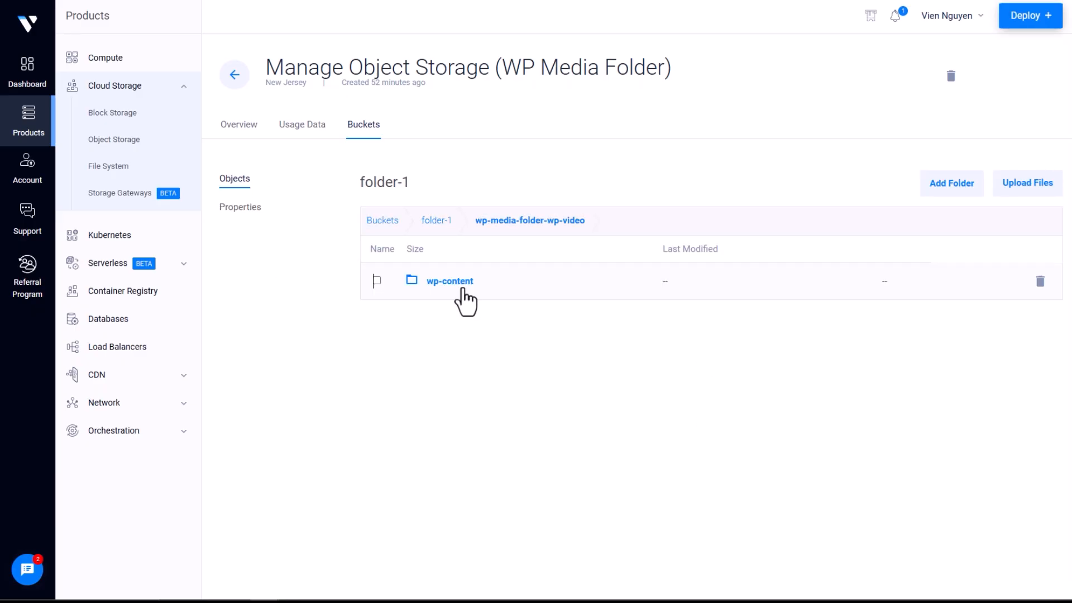
left_click(461, 284)
left_click(460, 286)
left_click(459, 287)
left_click(459, 288)
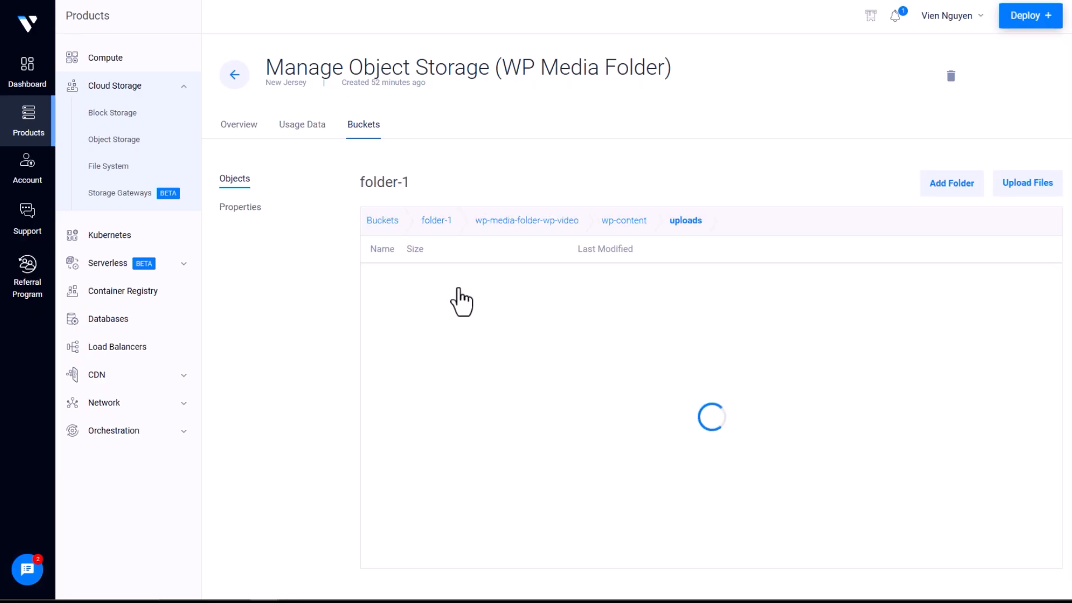
left_click(458, 288)
scroll(718, 211, "down", 4)
scroll(929, 160, "up", 3)
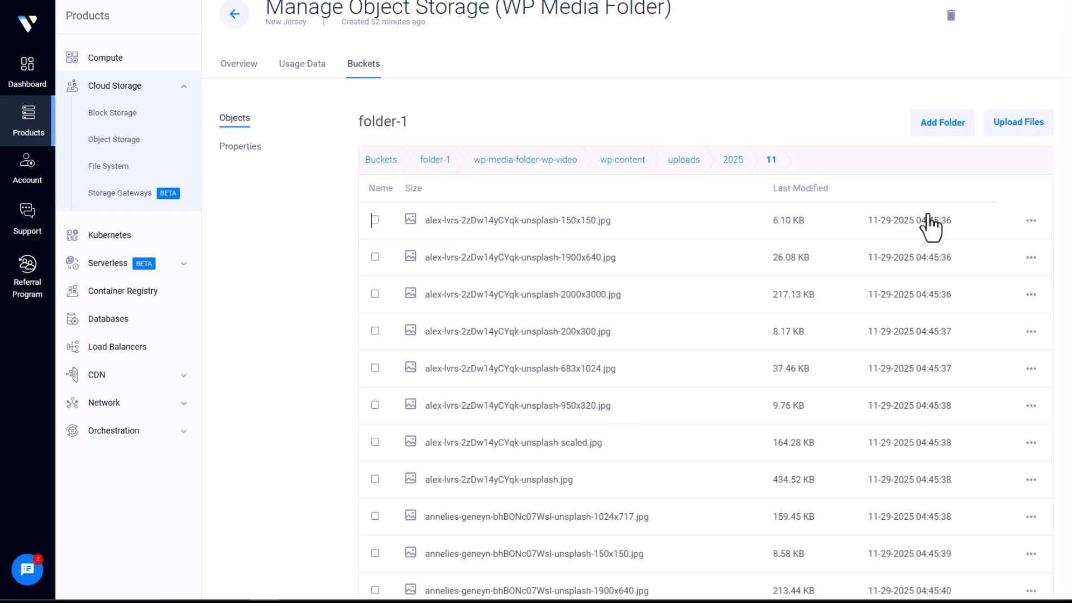
left_click_drag(416, 121, 357, 124)
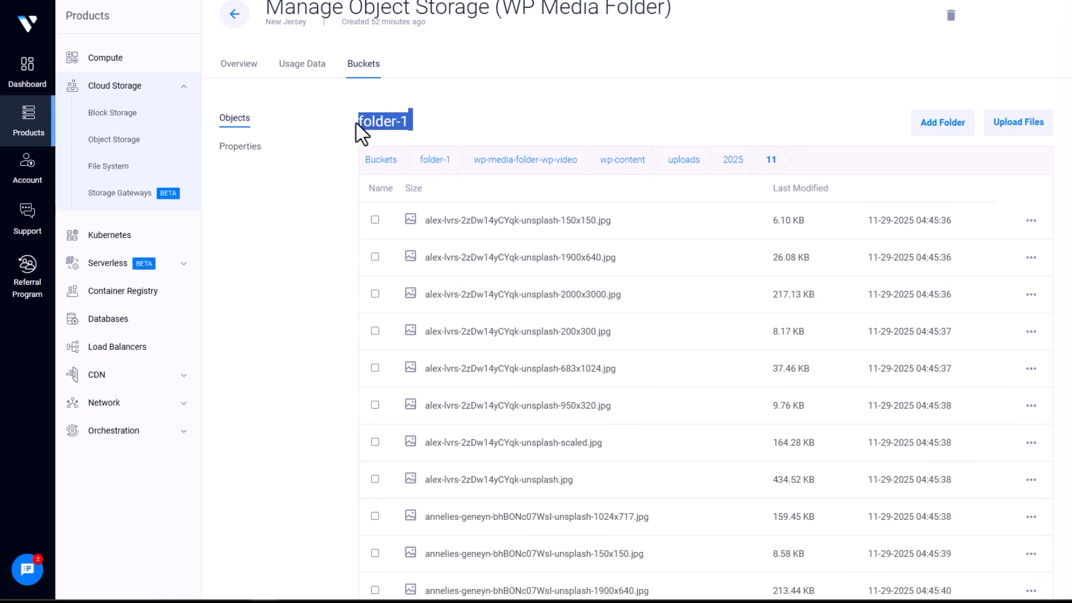
Open the media-folder-offload bucket and examine the original files in its wp-media-folder-wp-video/wp-content/uploads/2025/11 folder.
left_click(384, 161)
left_click(268, 328)
left_click(466, 286)
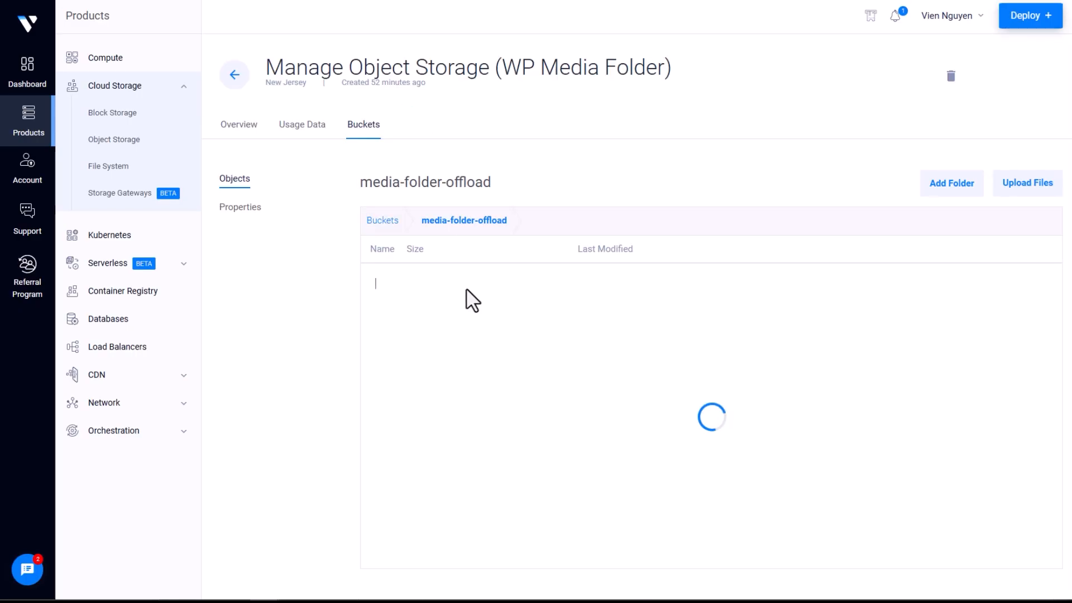
left_click(465, 286)
left_click(465, 286)
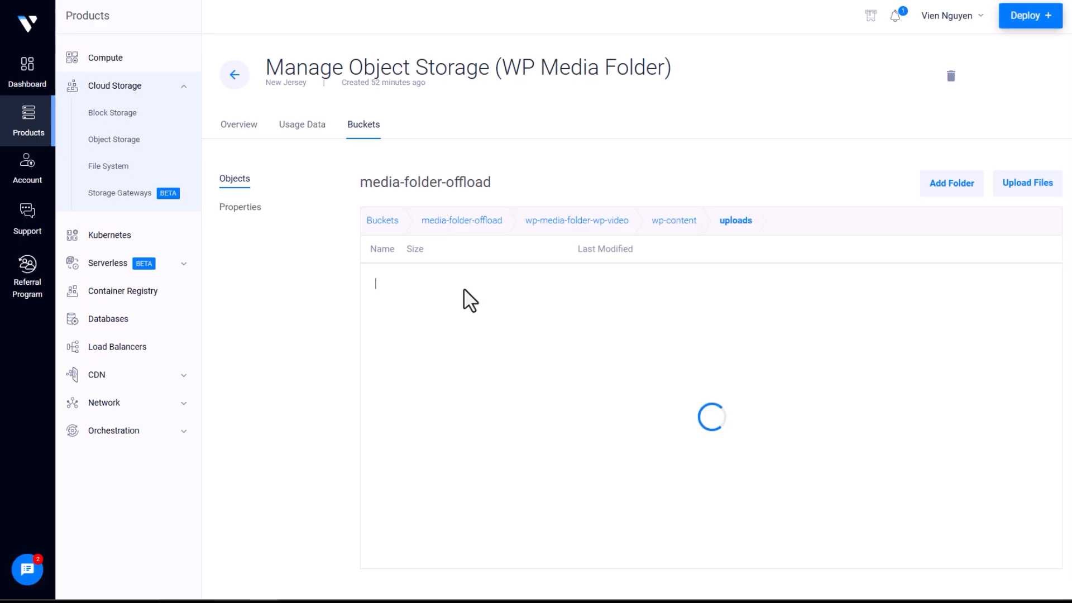
left_click(465, 286)
left_click(465, 287)
scroll(536, 136, "down", 4)
scroll(454, 158, "up", 4)
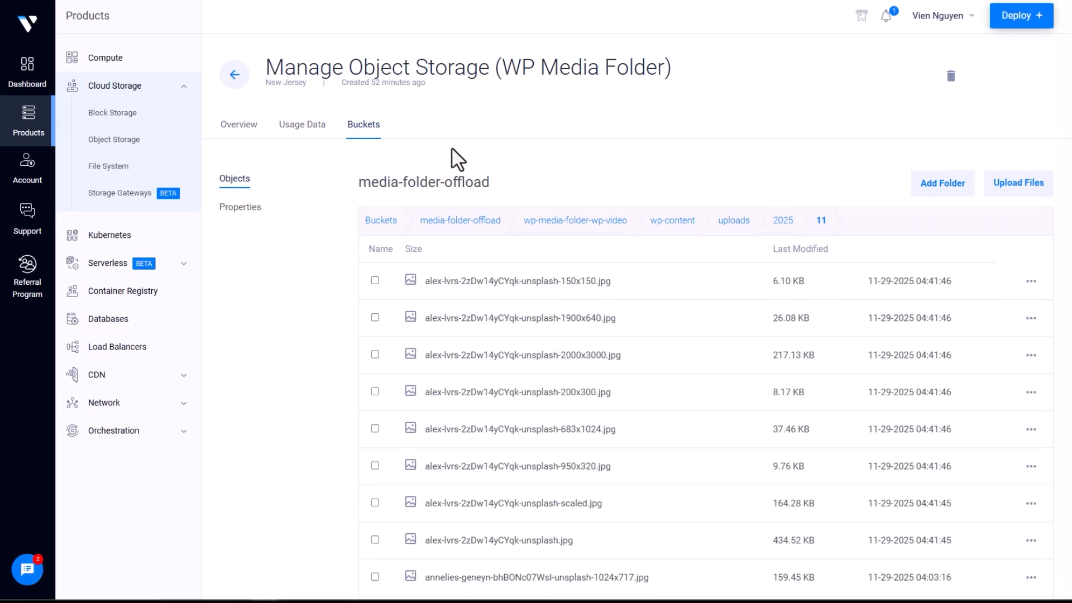
left_click_drag(494, 182, 384, 193)
left_click(580, 174)
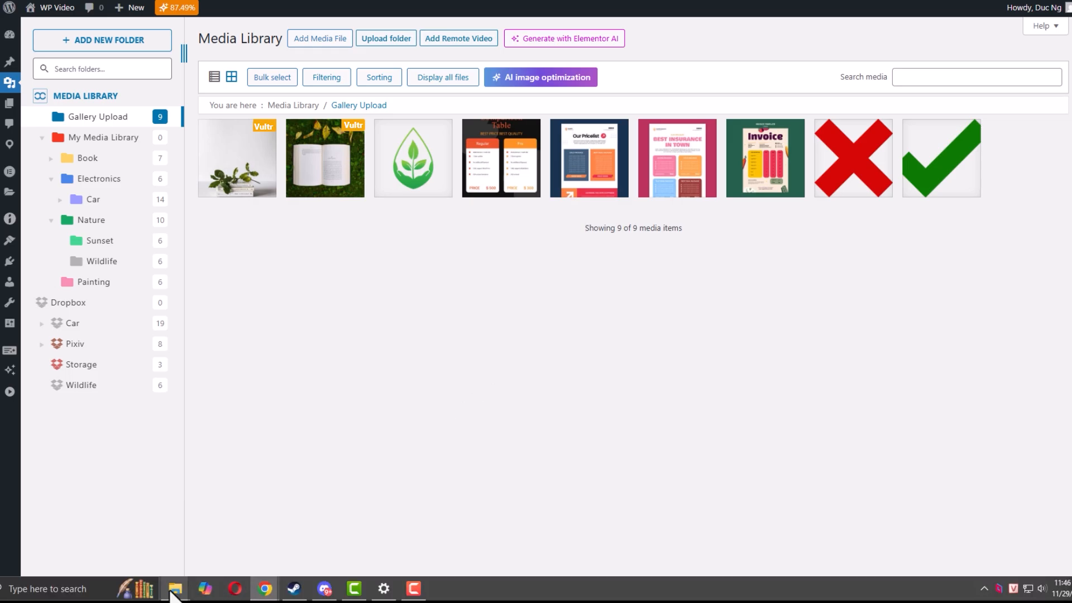
Upload the third to fifth photos of the local Book folder into the Gallery Upload folder of the WordPress media library.
left_click(176, 589)
left_click_drag(754, 239, 889, 174)
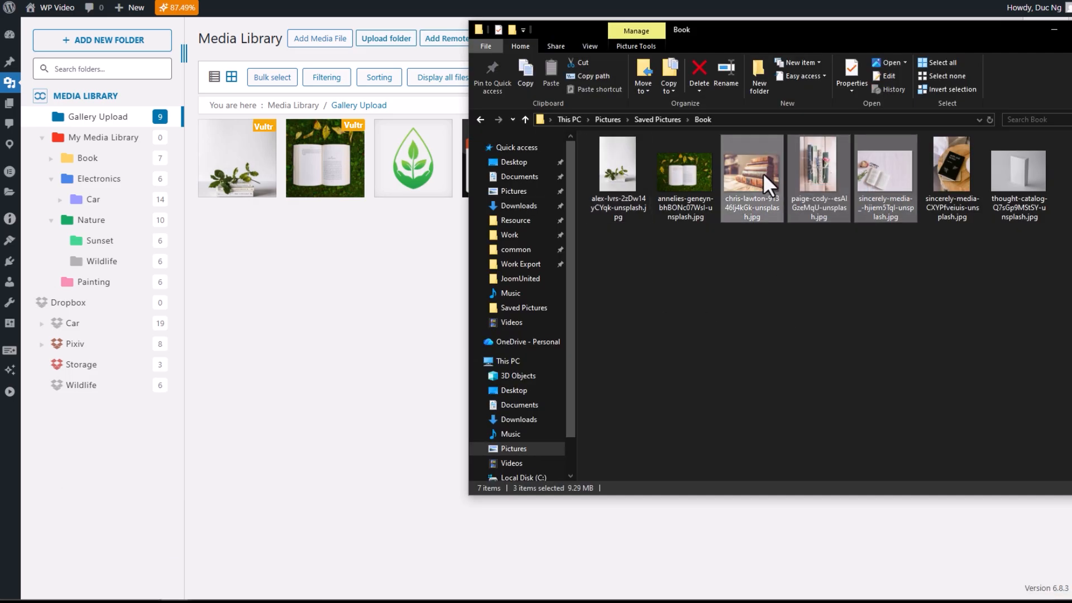
left_click_drag(763, 174, 362, 312)
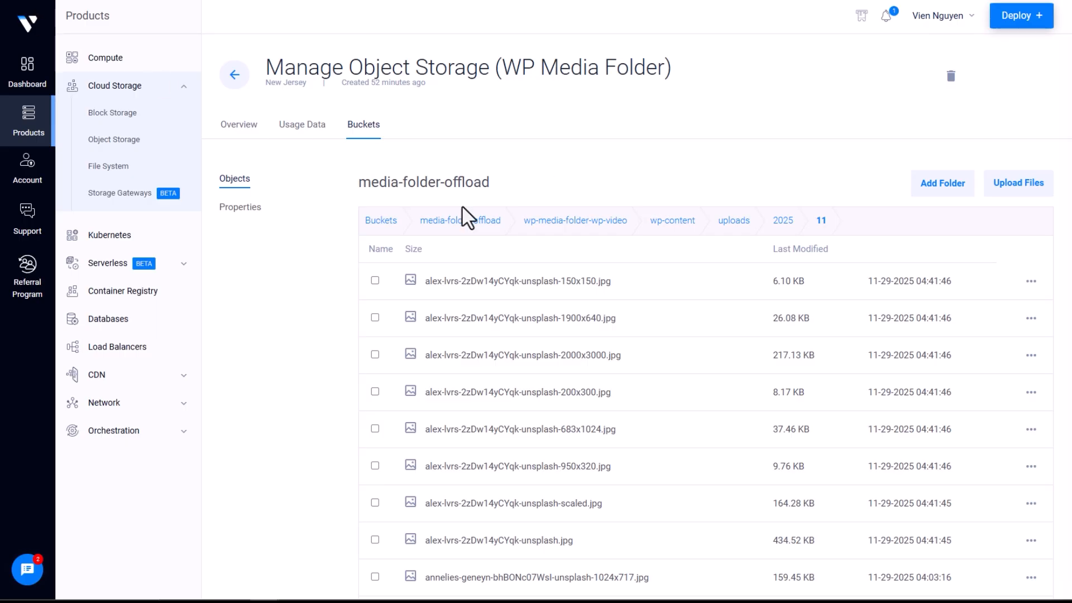
Reload the 2025/11 folder of the media-folder-offload bucket in Vultr and look for the newly uploaded photos.
left_click(463, 217)
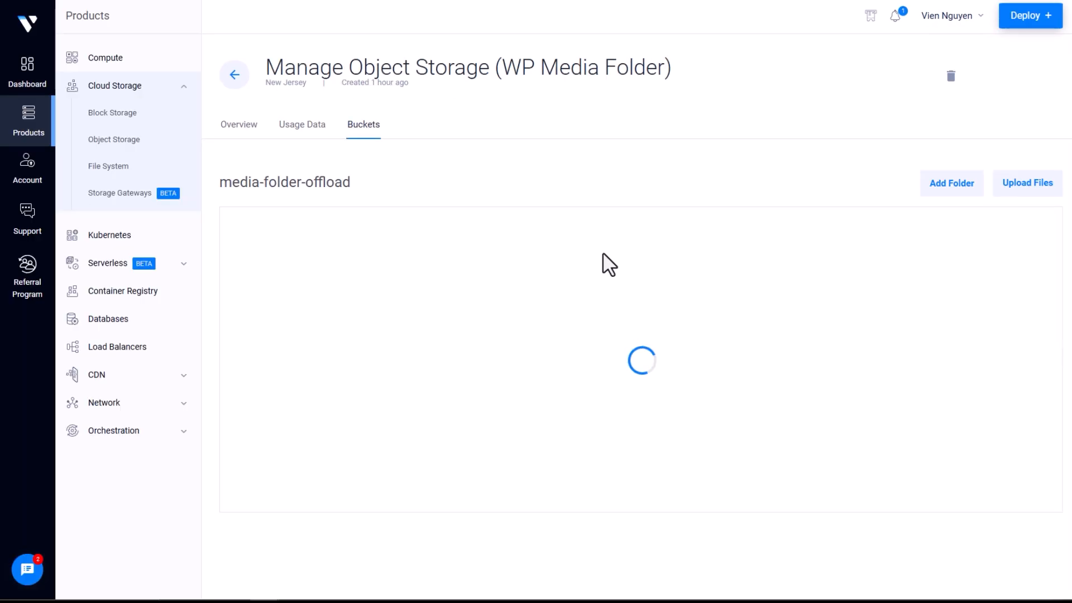
scroll(746, 210, "down", 10)
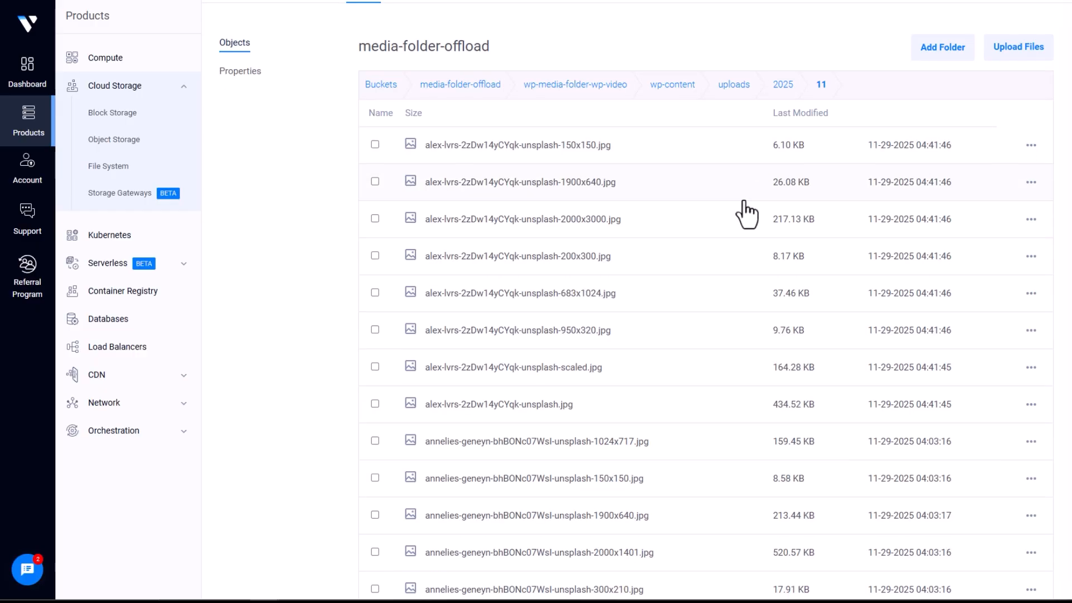
scroll(564, 430, "down", 3)
scroll(554, 425, "up", 12)
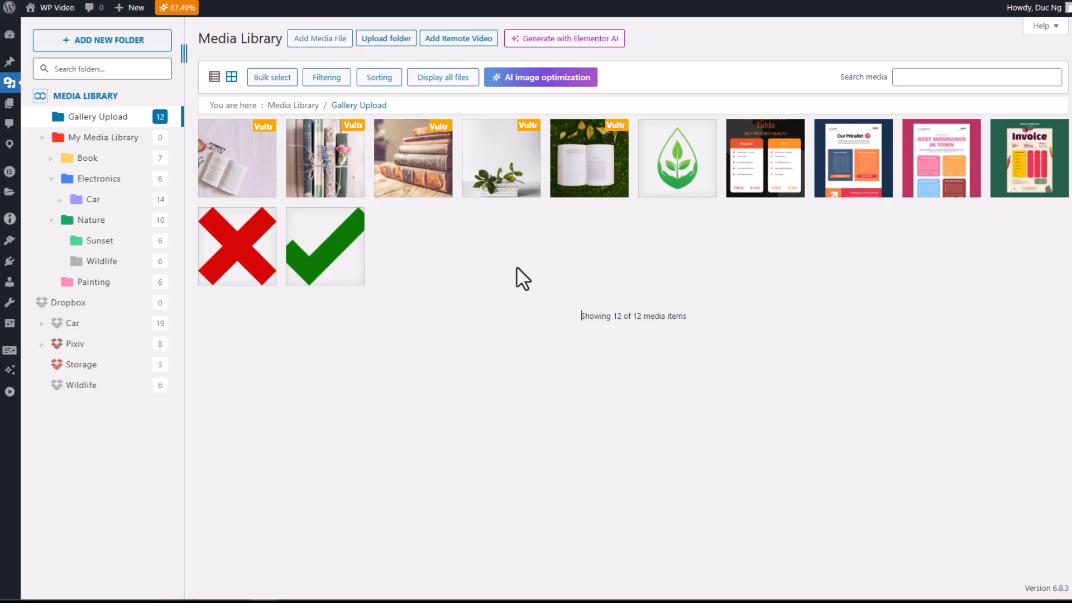
Check the vultrobjects domain in the file URL of the first Gallery Upload photo and close its attachment details.
left_click(257, 174)
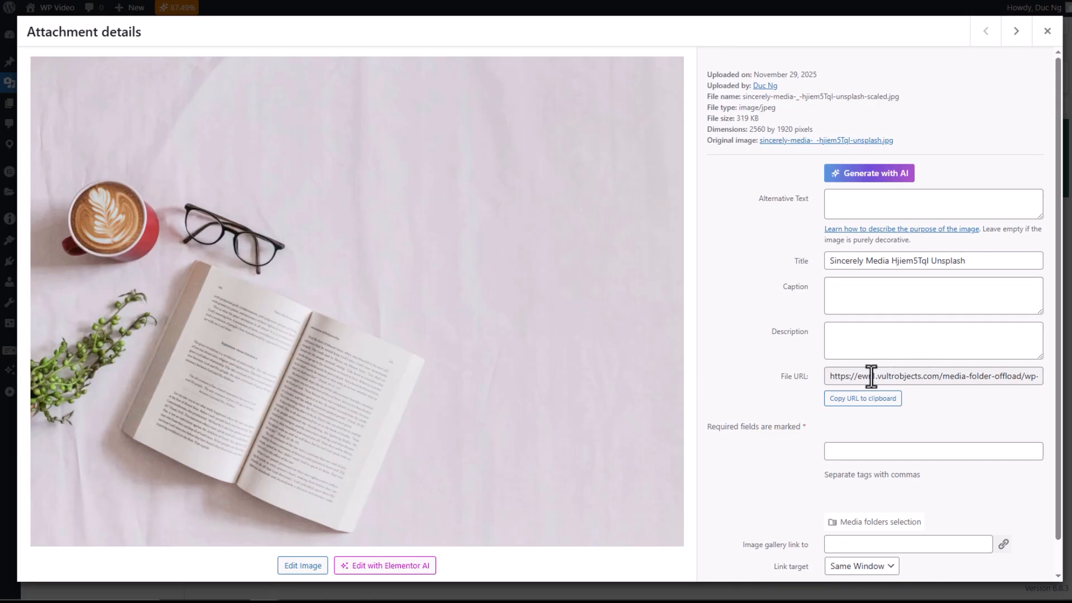
left_click_drag(854, 376, 923, 377)
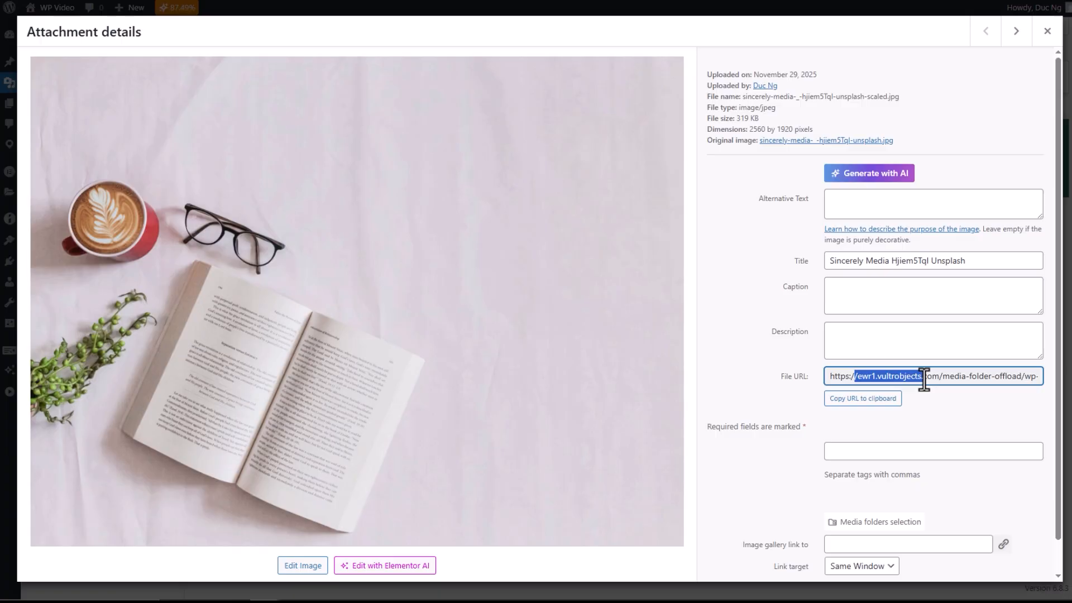
left_click(1047, 31)
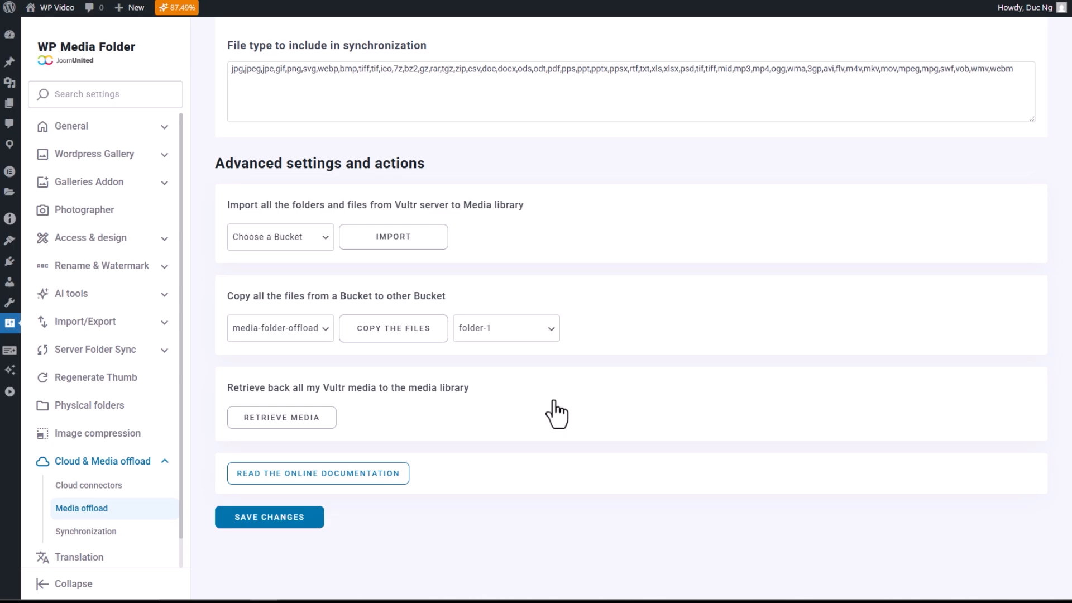
Review WP Media Folder's Vultr offload settings and the offloaded book photo files in the media-folder-offload bucket.
scroll(553, 412, "up", 6)
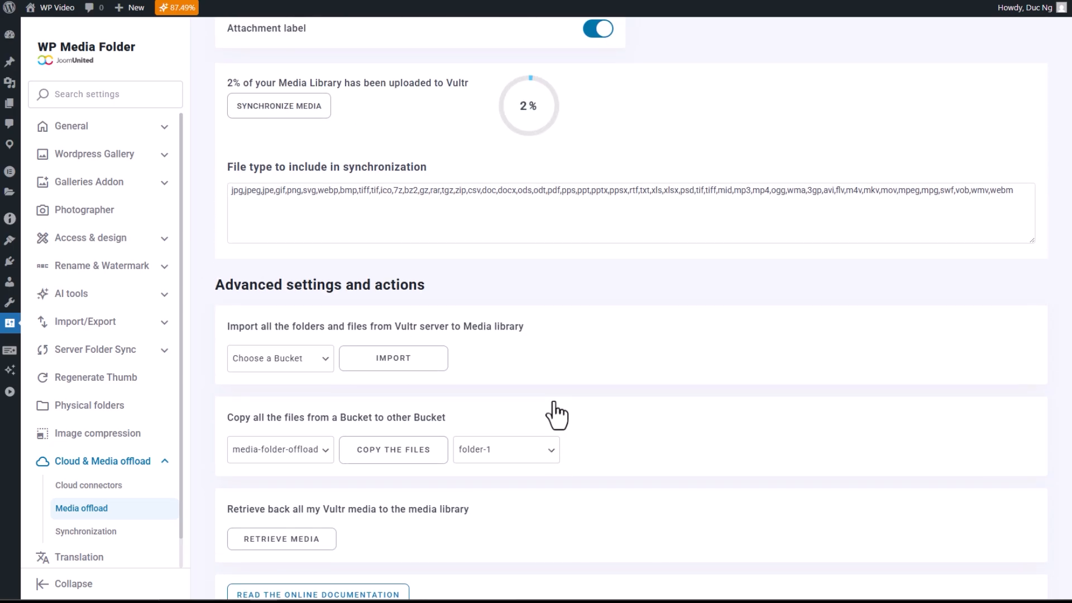
scroll(556, 413, "up", 2)
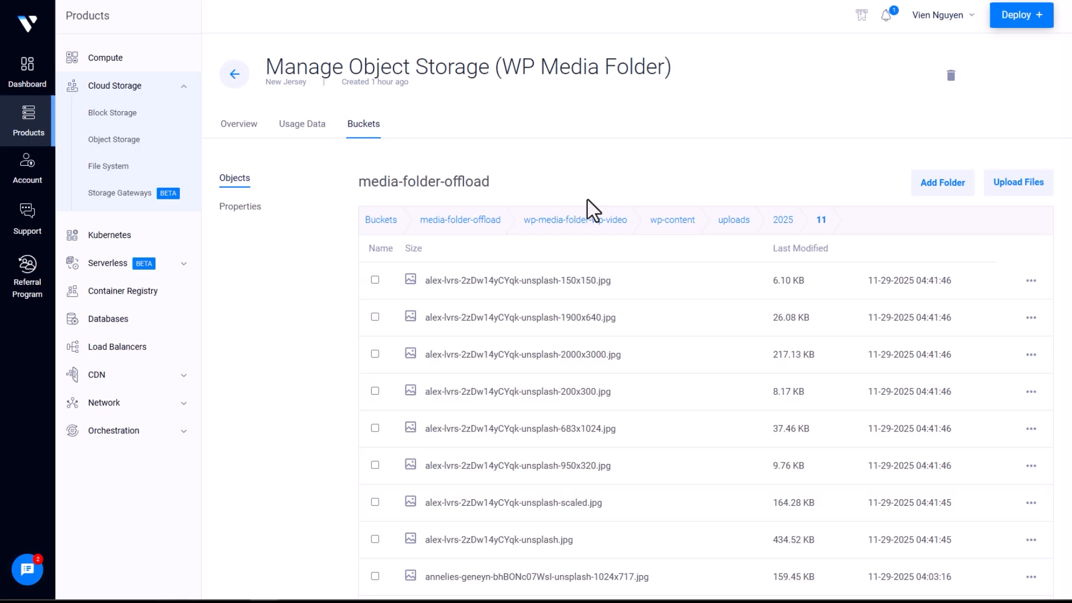
scroll(620, 240, "down", 10)
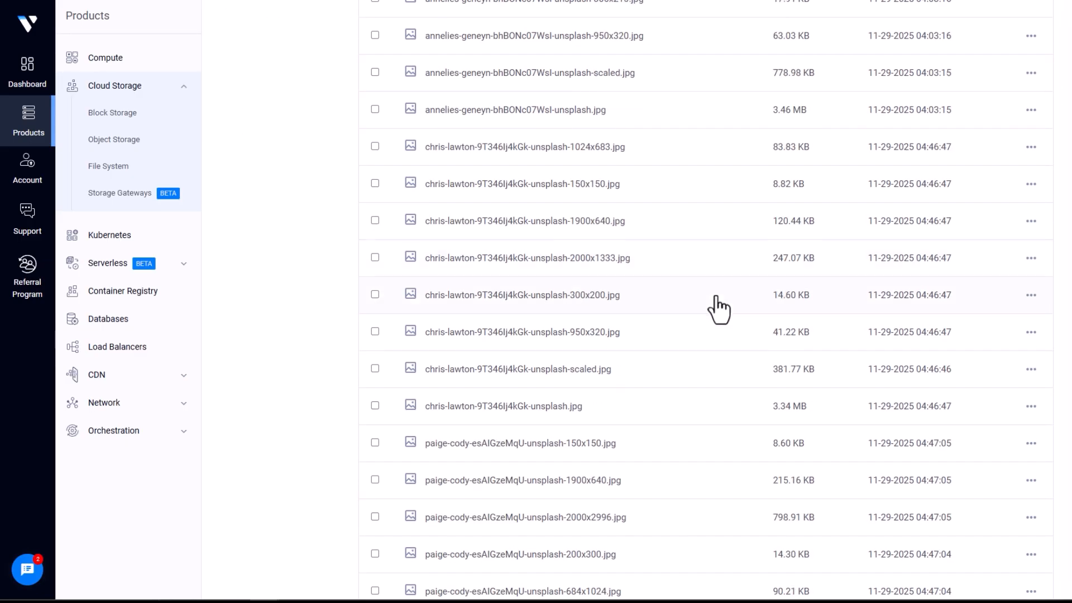
scroll(719, 310, "down", 8)
scroll(623, 285, "up", 8)
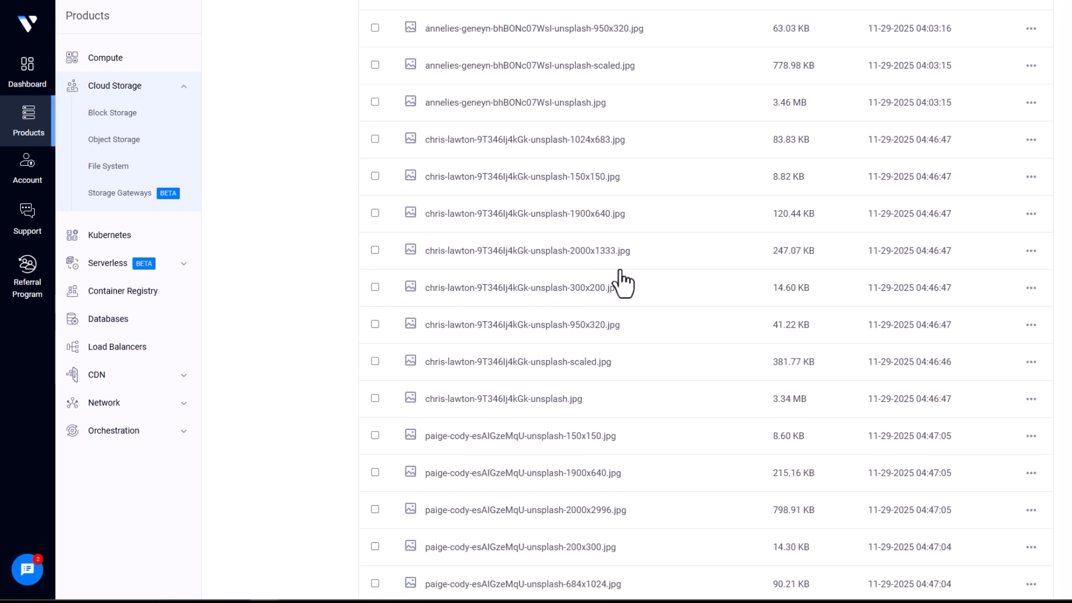
scroll(619, 281, "up", 10)
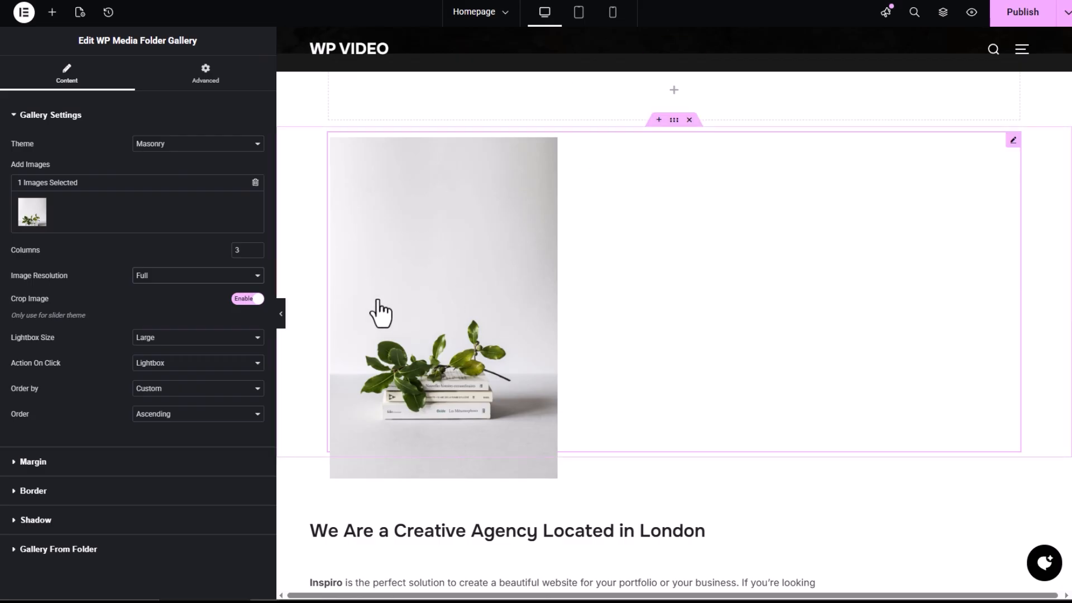
In the homepage's Elementor editor, preview the gallery's plant photo in the lightbox and close it.
left_click(459, 389)
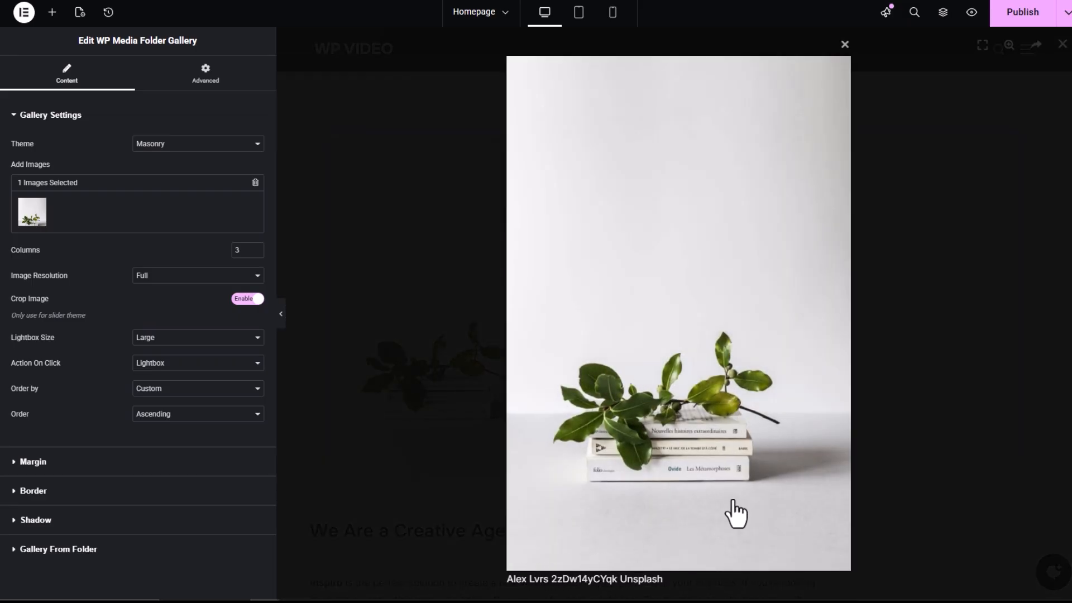
left_click(918, 383)
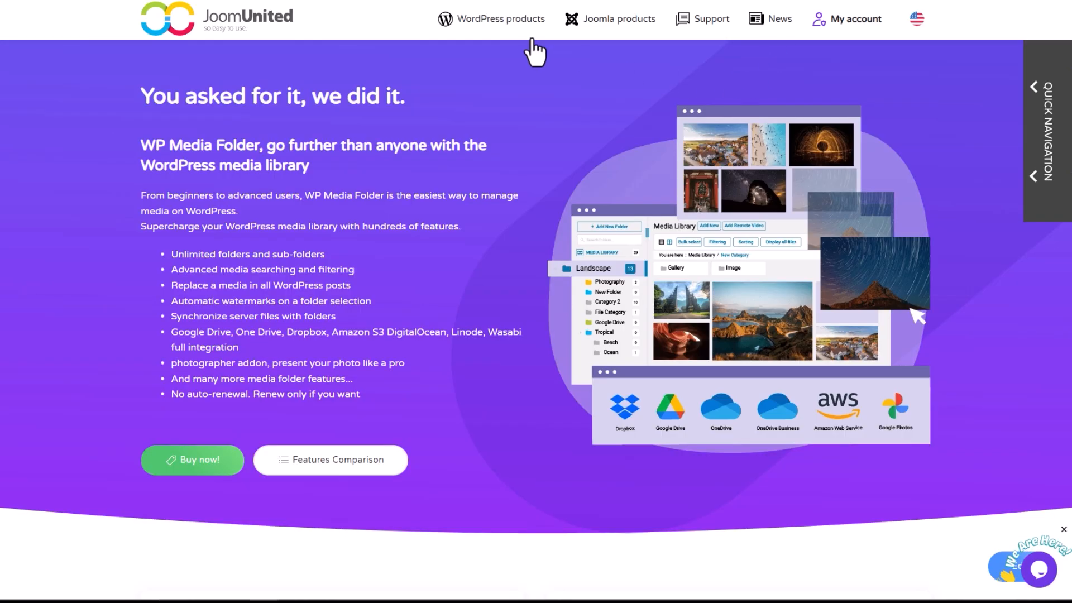
On JoomUnited's WP Media Folder page, browse the features and compare the plugin-only plan with the Plugin + All Addons plan.
mouse_move(524, 28)
scroll(725, 172, "down", 10)
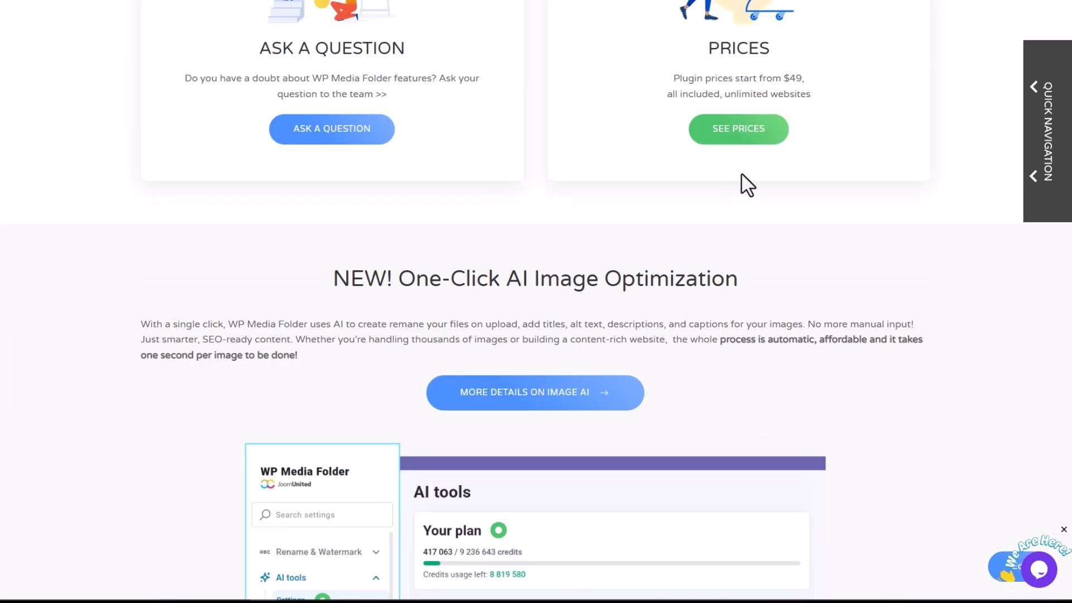
scroll(734, 148, "down", 15)
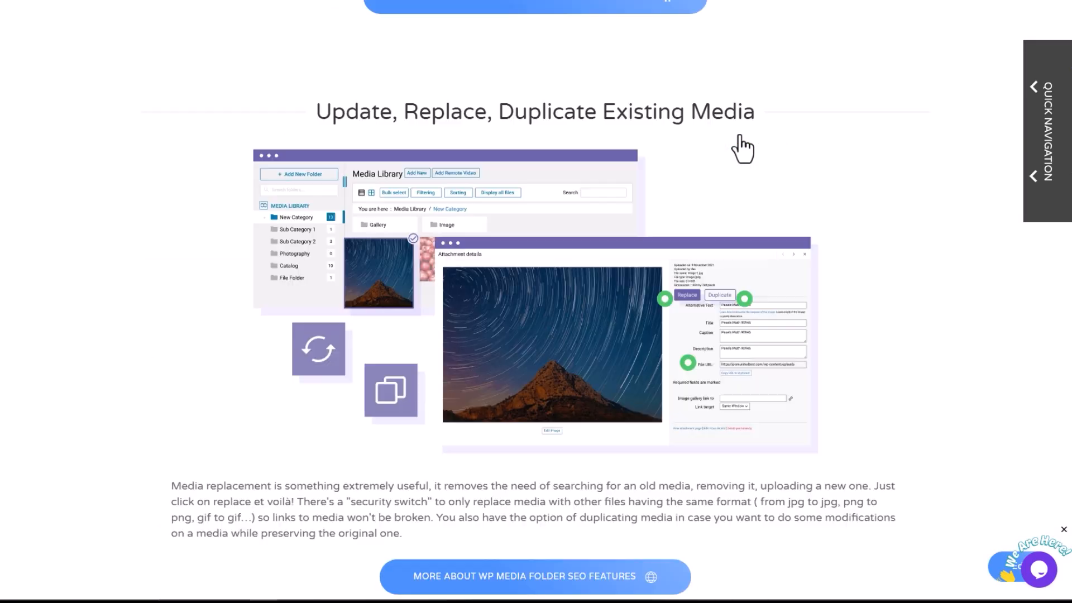
scroll(740, 145, "down", 5)
scroll(803, 179, "down", 2)
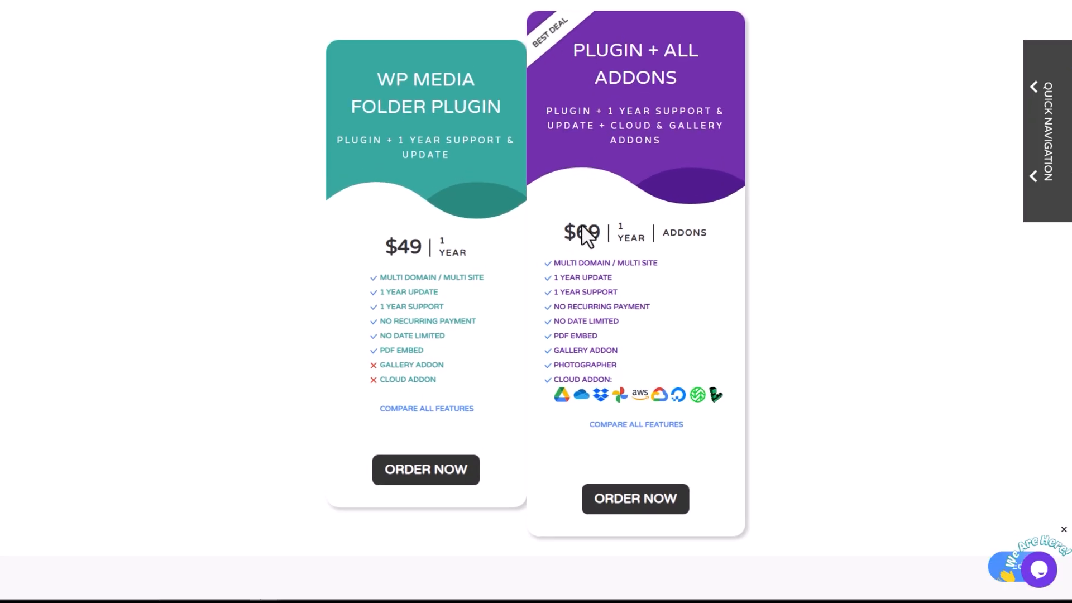
mouse_move(563, 391)
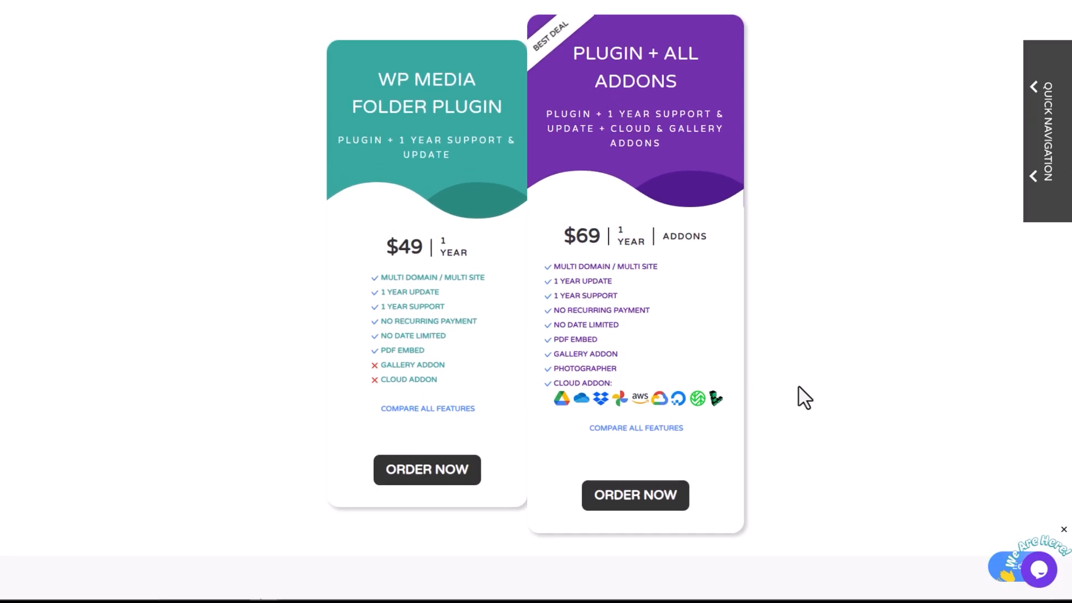